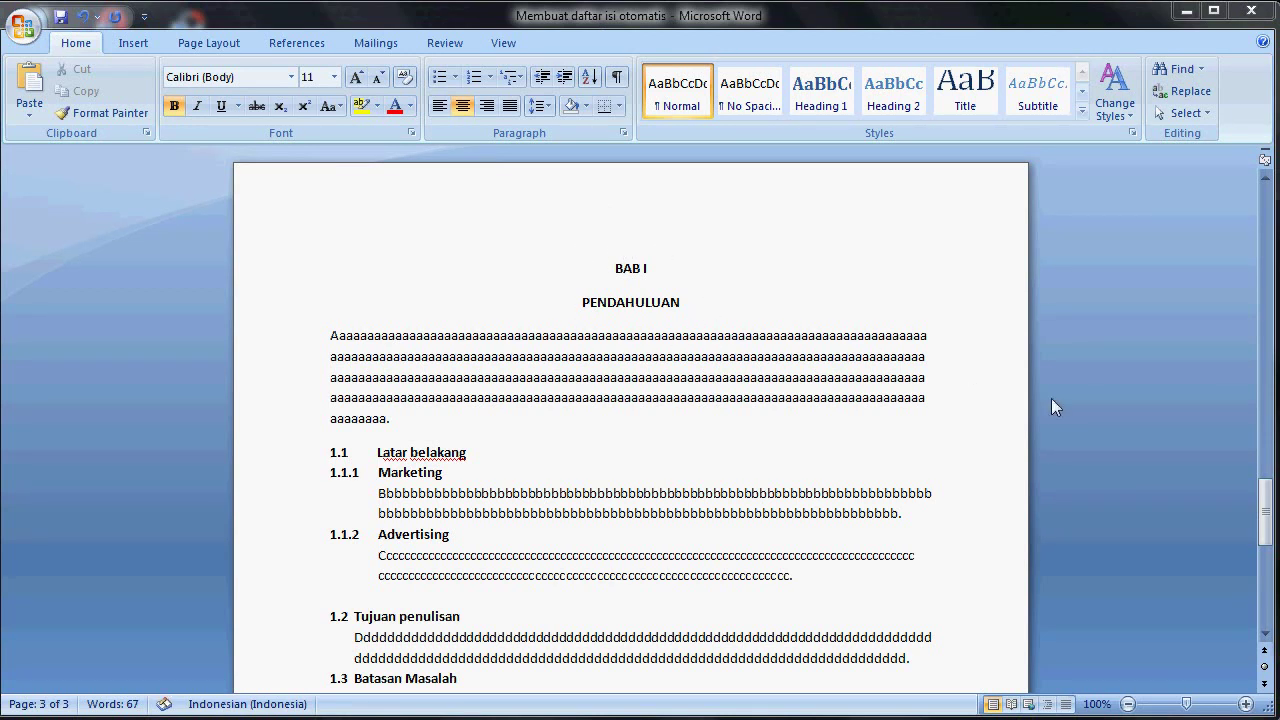
# Move PENDAHULUAN up beside BAB I to form 'BAB I PENDAHULUAN' on one line
pyautogui.moveTo(1266, 500); pyautogui.dragTo(1268, 536)
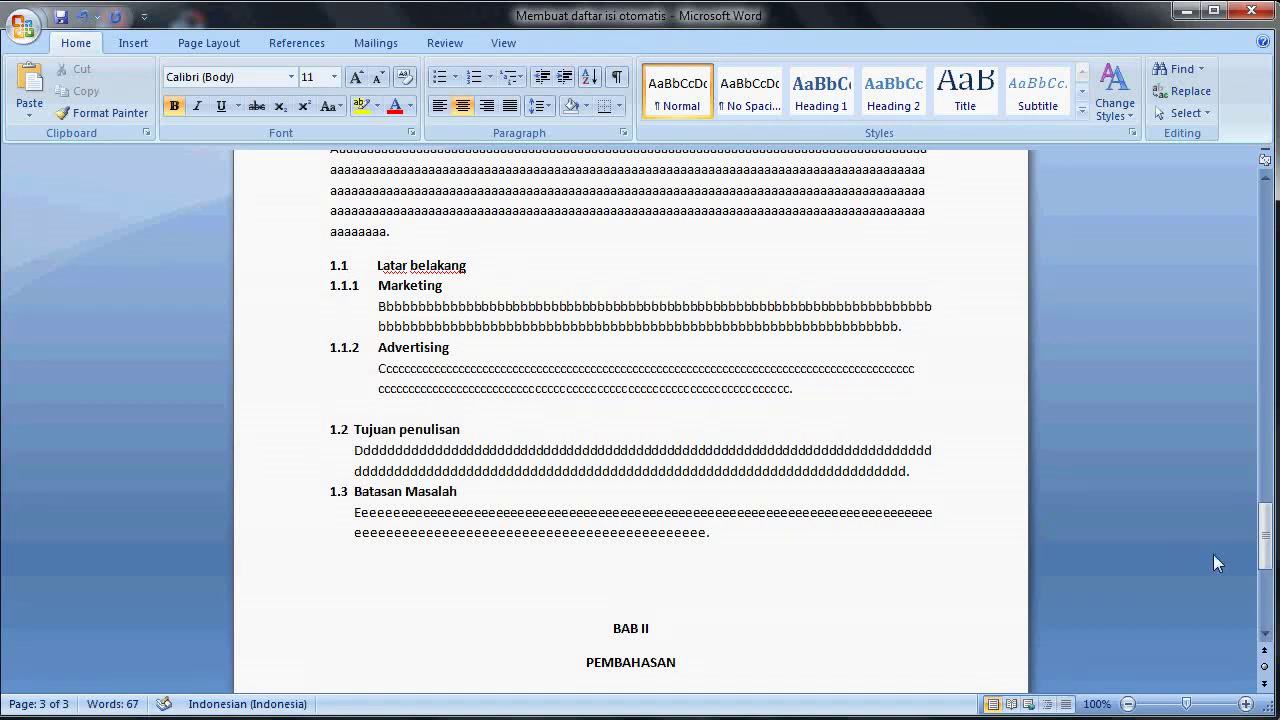
pyautogui.moveTo(1266, 545); pyautogui.dragTo(1266, 578)
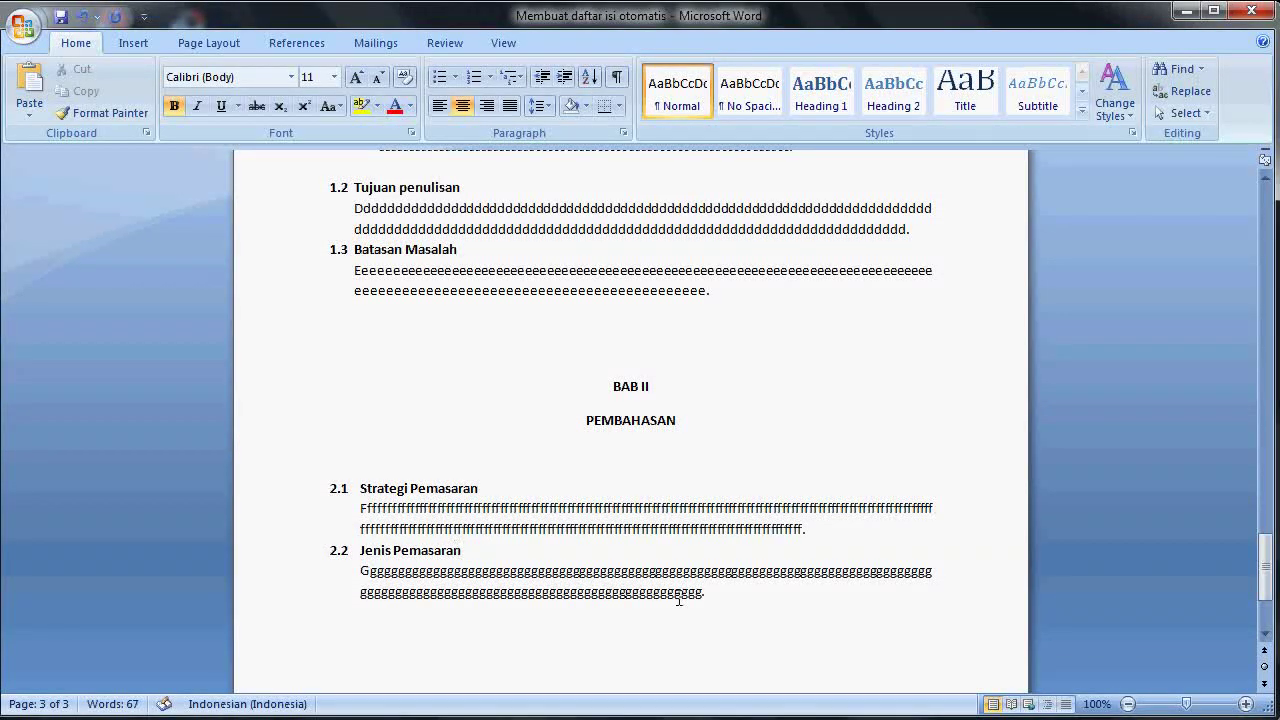
pyautogui.moveTo(1265, 567); pyautogui.dragTo(1264, 386)
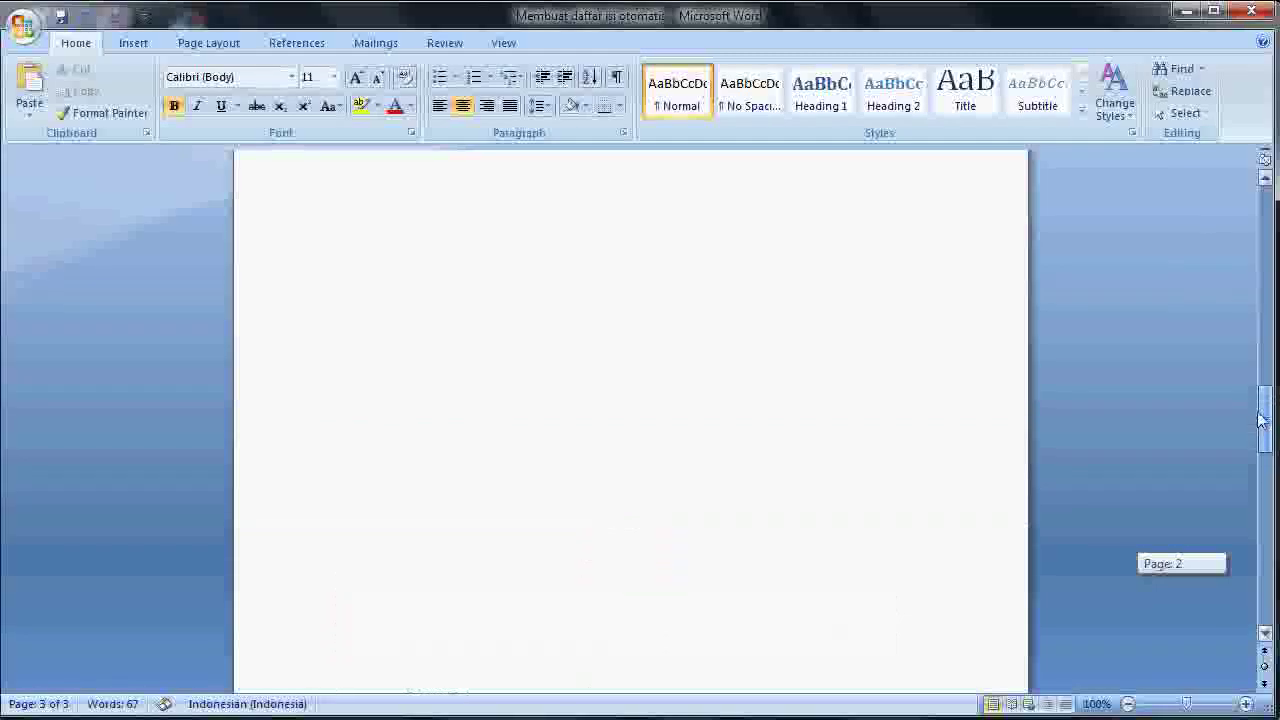
pyautogui.moveTo(1265, 386); pyautogui.dragTo(1264, 372)
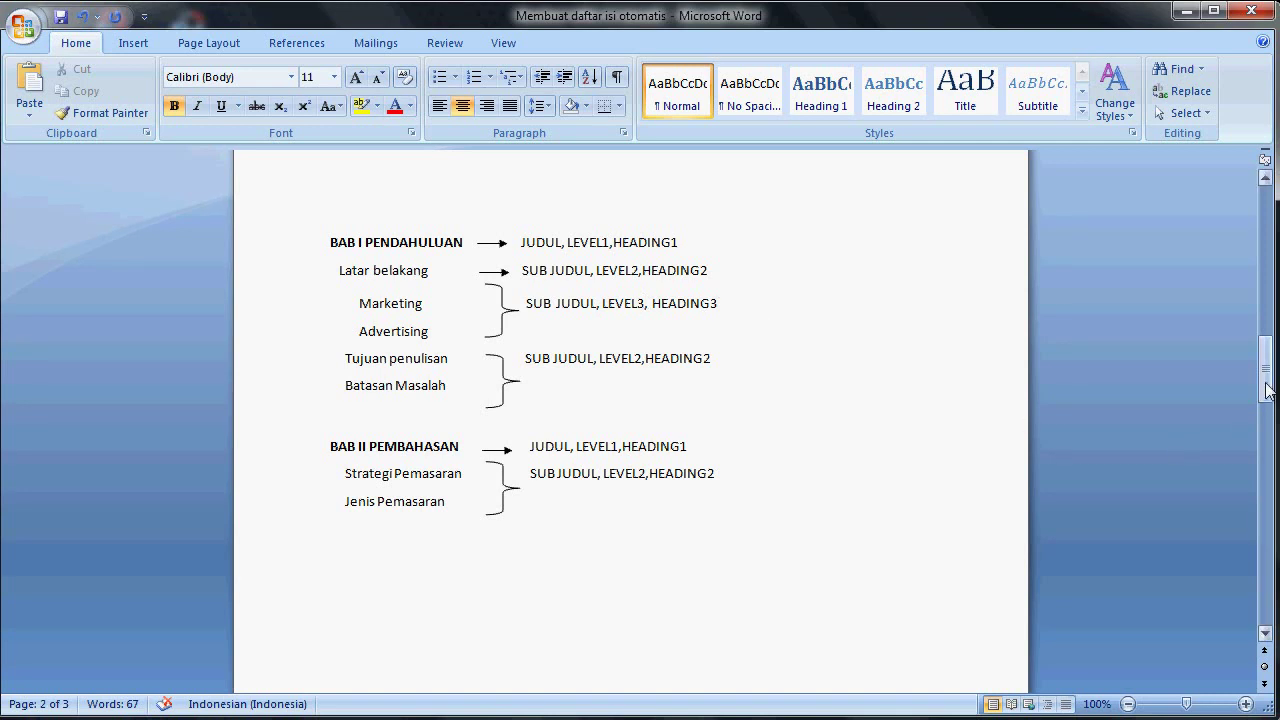
pyautogui.moveTo(1266, 391); pyautogui.dragTo(1268, 532)
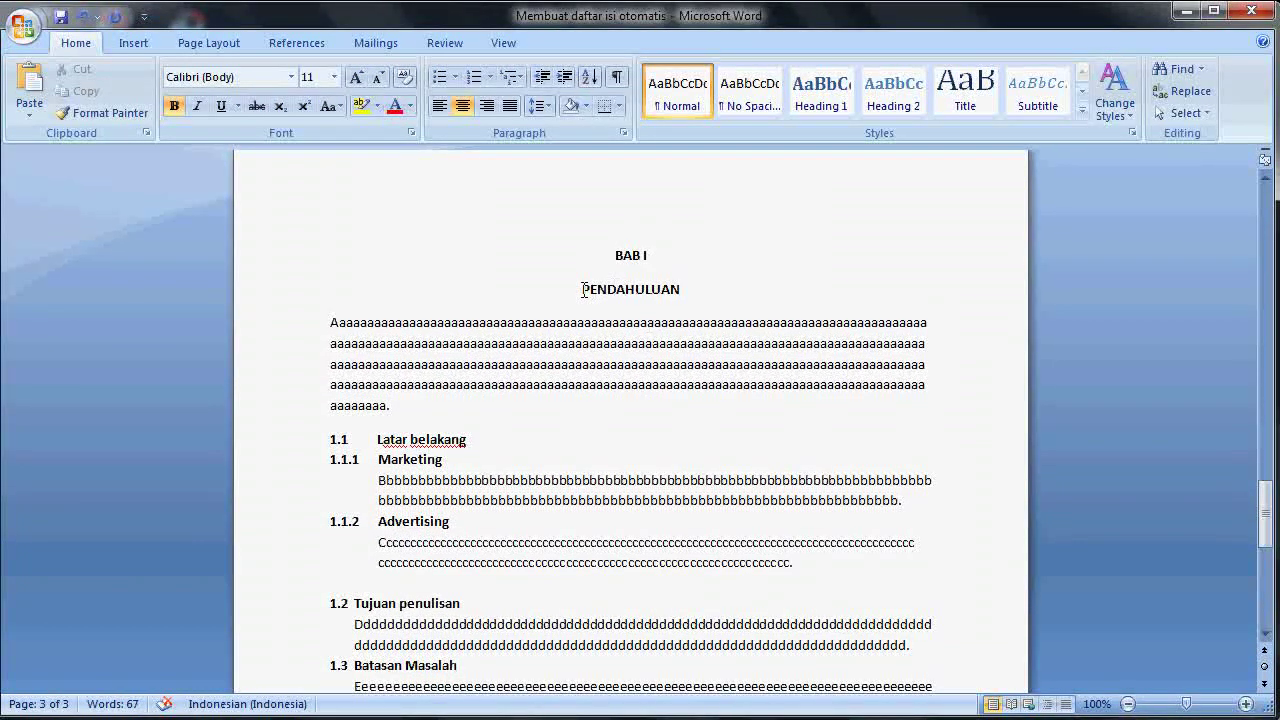
pyautogui.moveTo(583, 289); pyautogui.dragTo(688, 291)
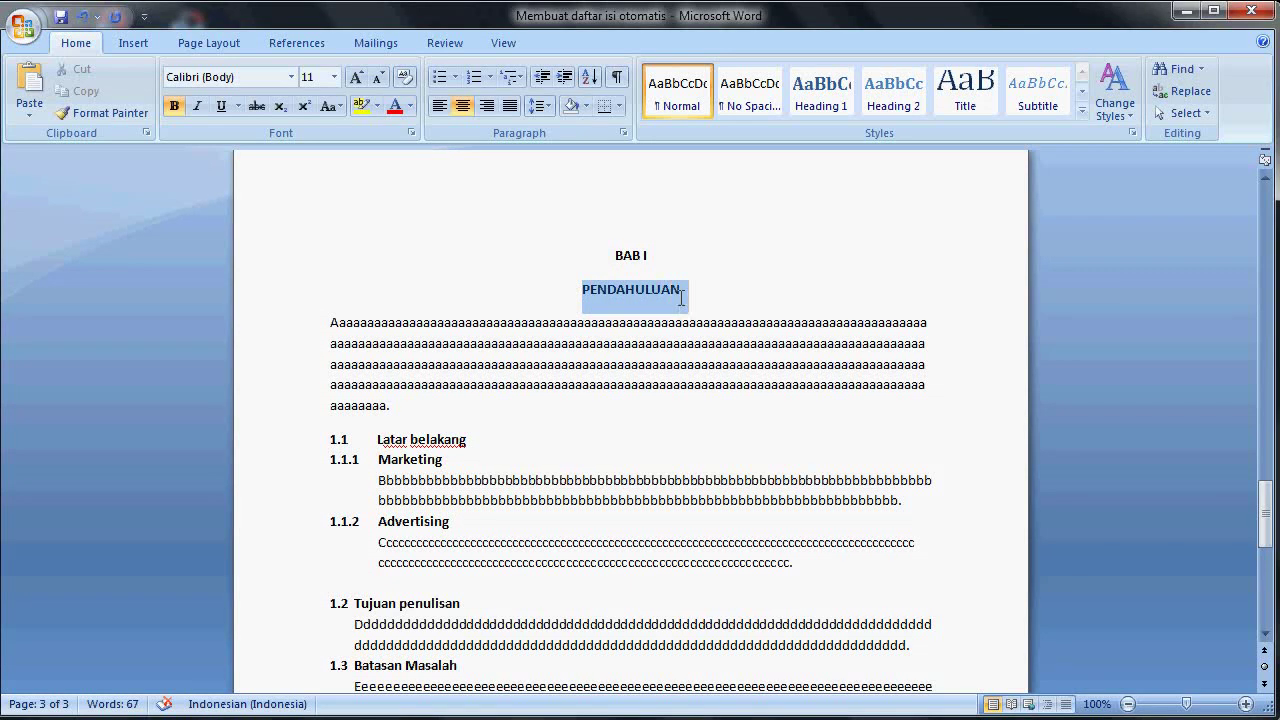
pyautogui.moveTo(635, 287)
pyautogui.mouseDown()
pyautogui.moveTo(668, 287)
pyautogui.moveTo(649, 256)
pyautogui.mouseUp()
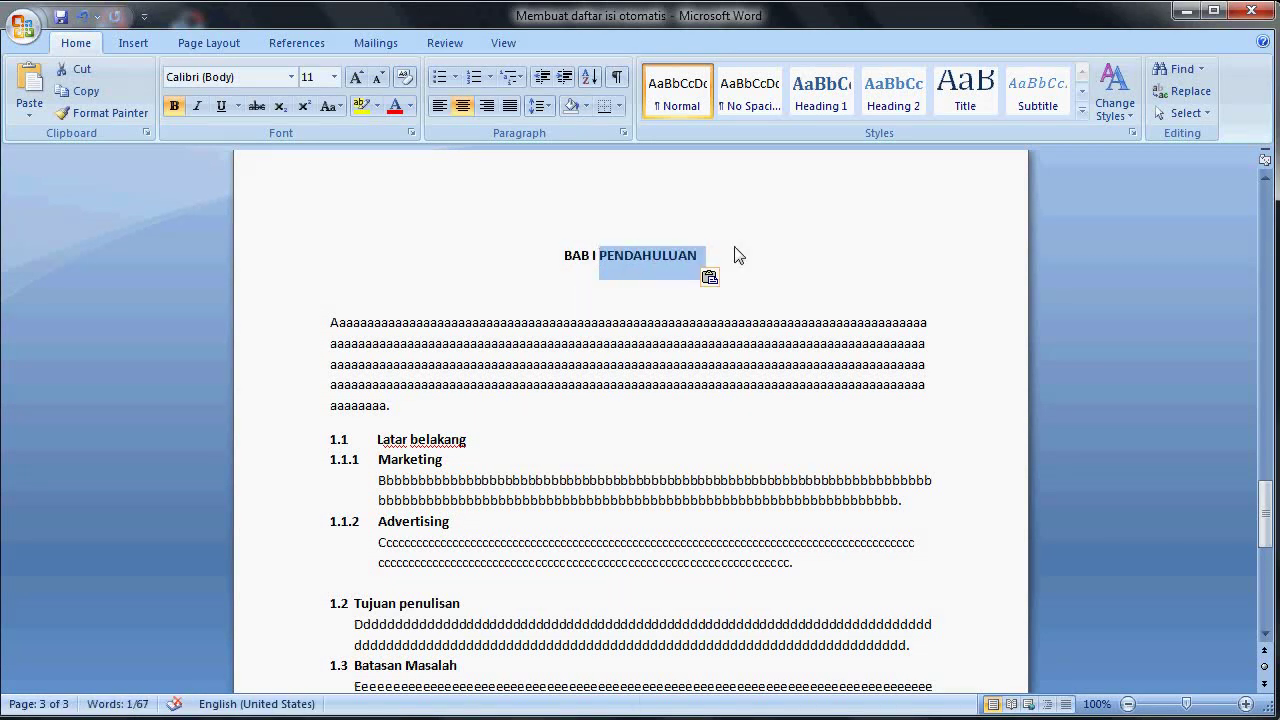
# Move PEMBAHASAN onto the BAB II line to form 'BAB II PEMBAHASAN'
pyautogui.moveTo(1268, 525); pyautogui.dragTo(1268, 563)
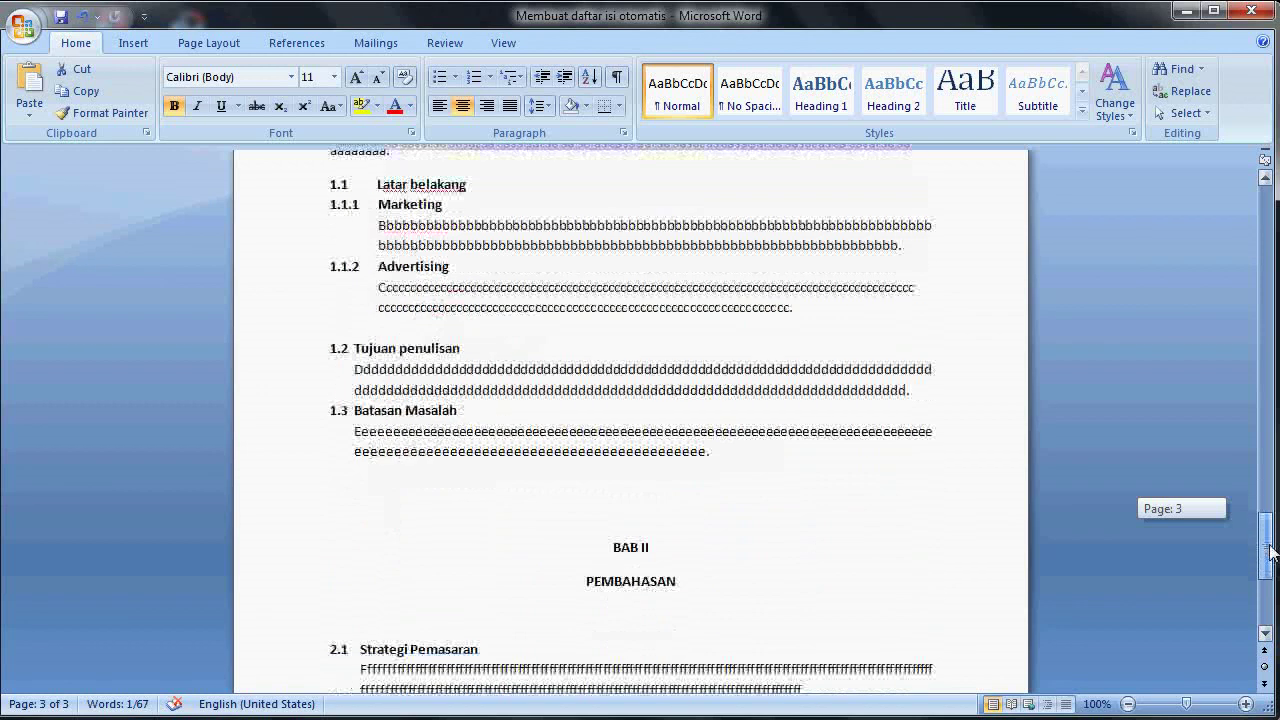
pyautogui.moveTo(586, 459)
pyautogui.mouseDown()
pyautogui.moveTo(680, 460)
pyautogui.moveTo(667, 462)
pyautogui.moveTo(650, 428)
pyautogui.mouseUp()
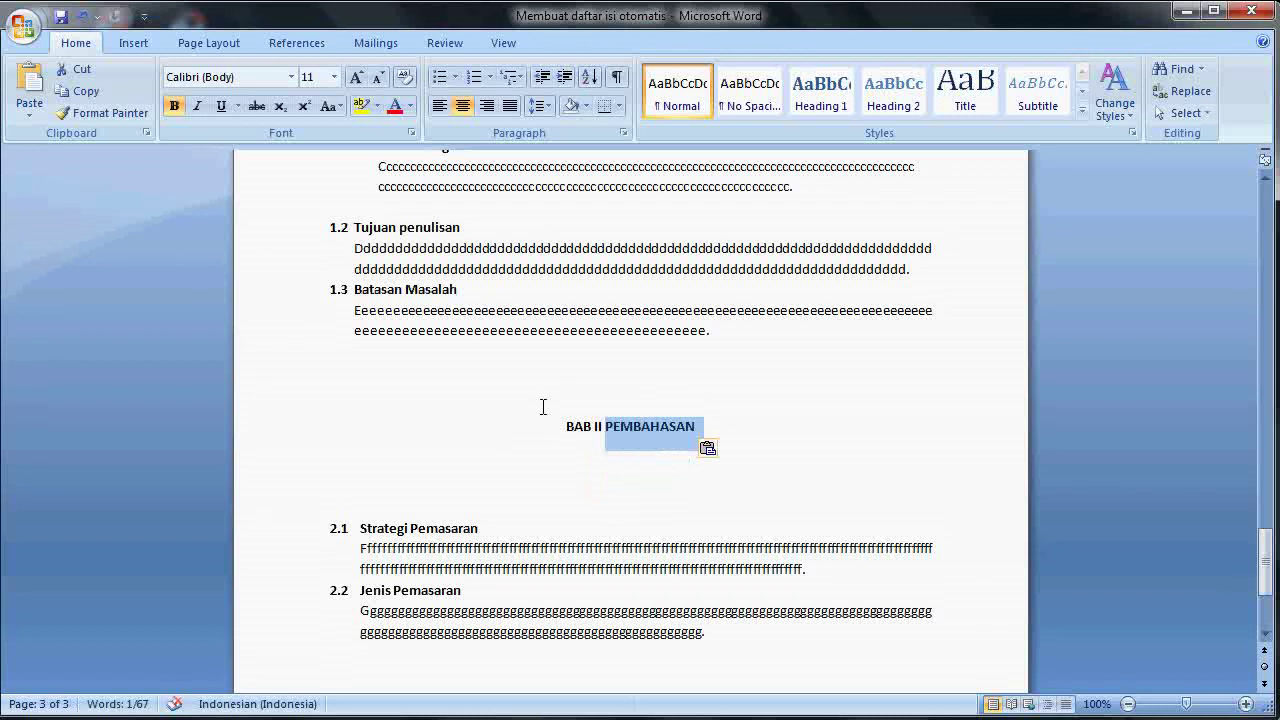
pyautogui.moveTo(1264, 561); pyautogui.dragTo(1258, 517)
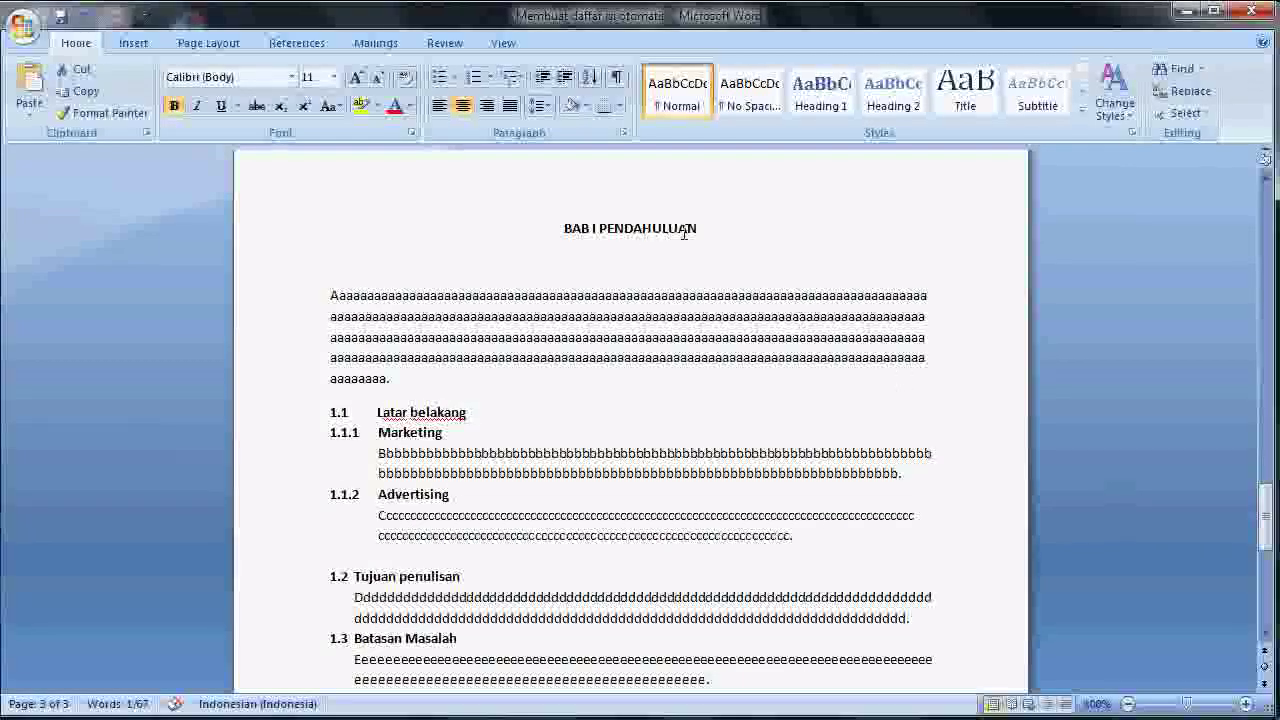
pyautogui.moveTo(698, 228); pyautogui.dragTo(656, 241)
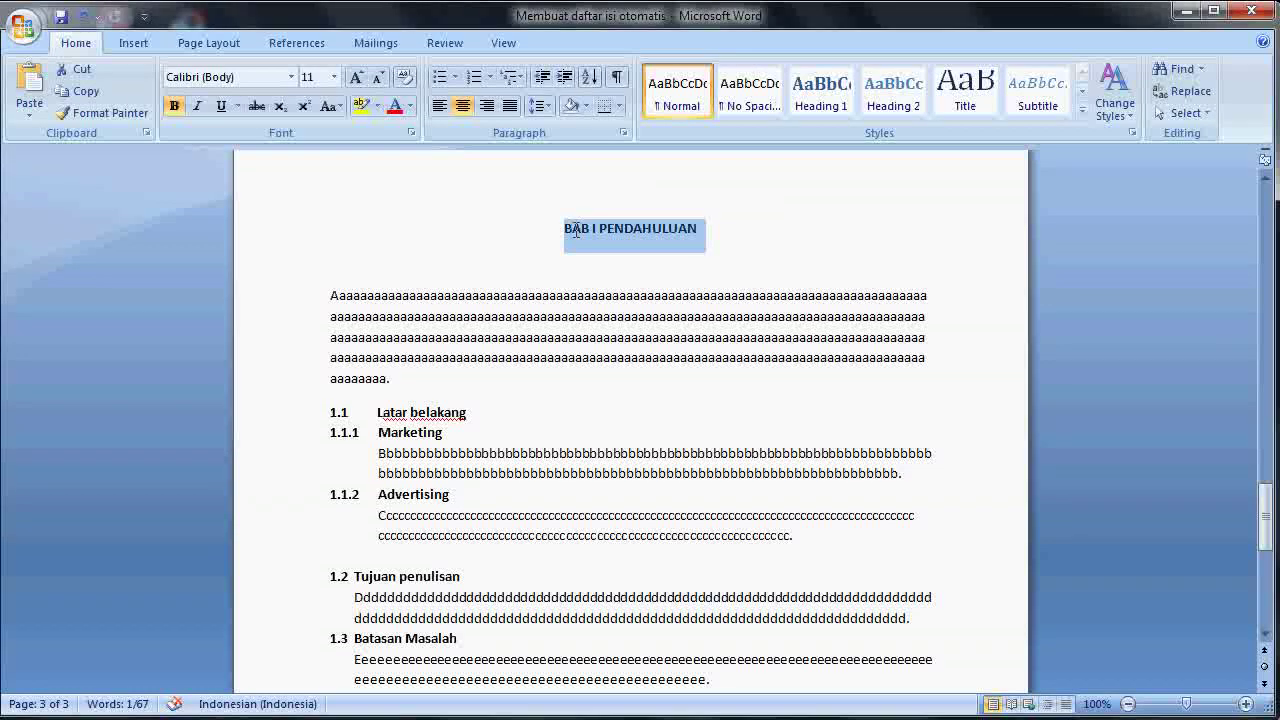
# Apply Heading 1 to BAB I PENDAHULUAN and Heading 2 to Latar belakang, Tujuan penulisan and Batasan Masalah
pyautogui.click(836, 110)
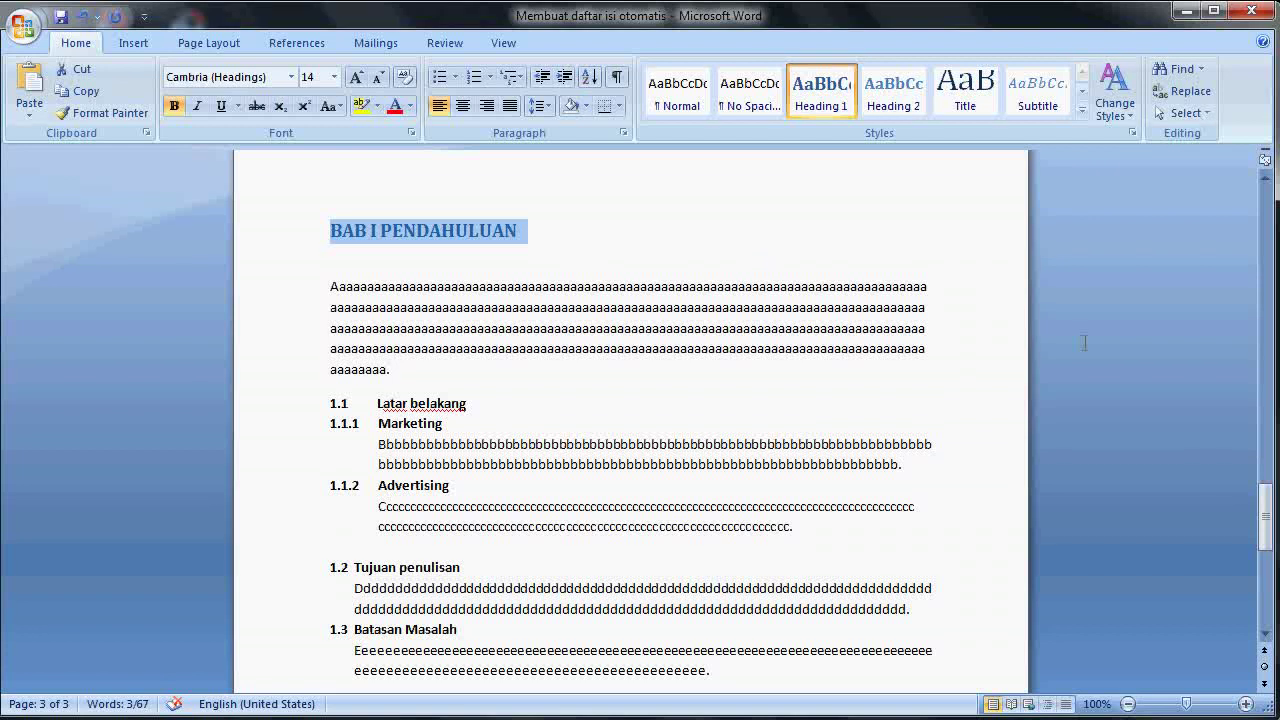
pyautogui.moveTo(1265, 516); pyautogui.dragTo(1265, 532)
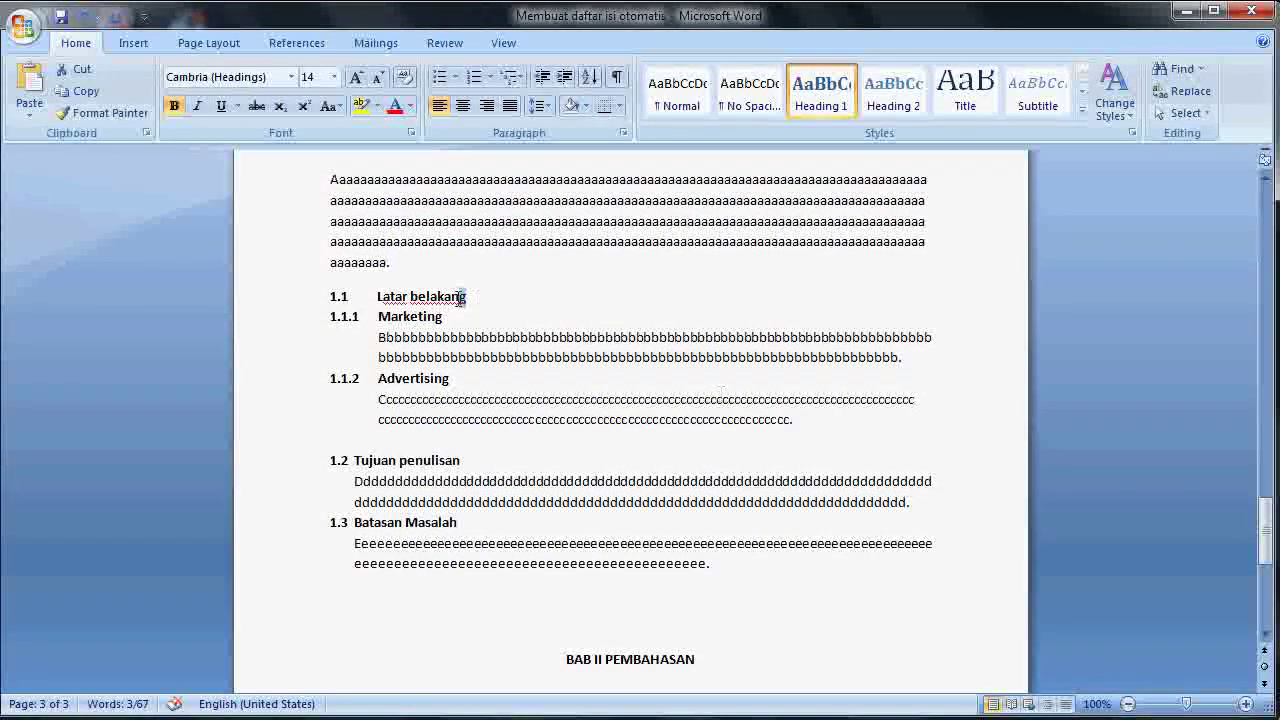
pyautogui.moveTo(480, 298); pyautogui.dragTo(377, 297)
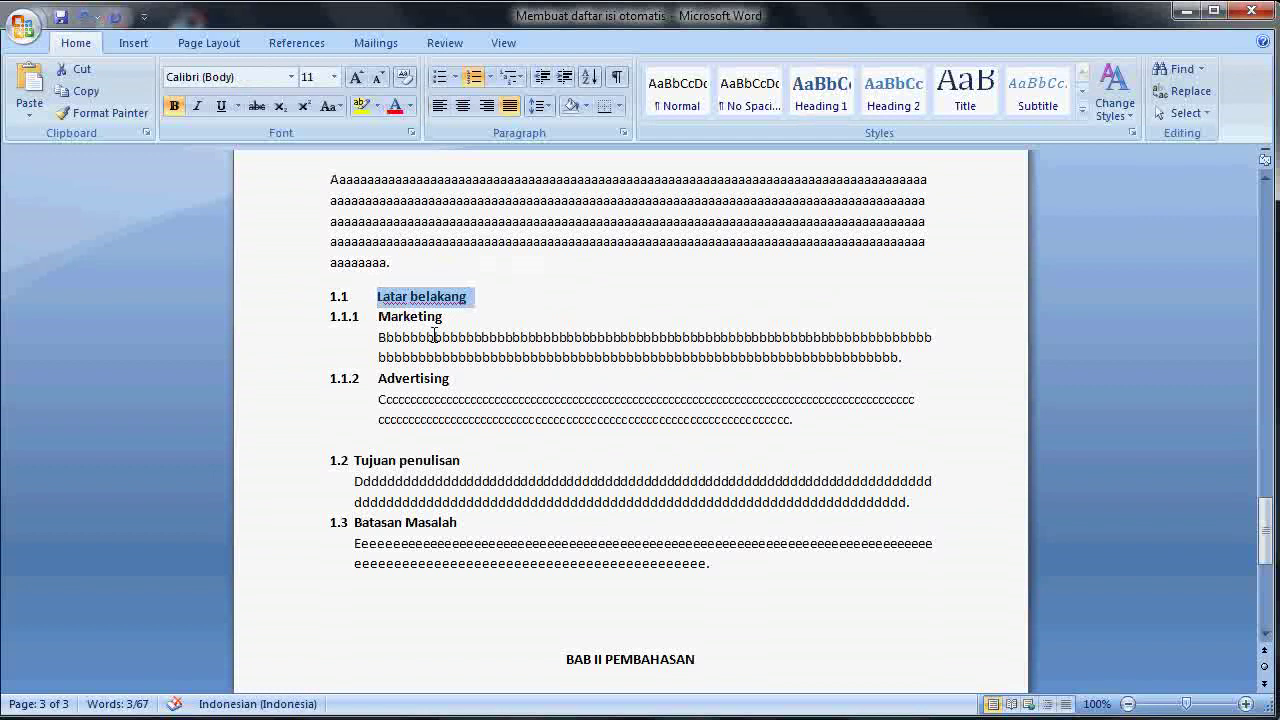
pyautogui.keyDown('ctrl'); pyautogui.moveTo(466, 461); pyautogui.dragTo(371, 462); pyautogui.keyUp('ctrl')
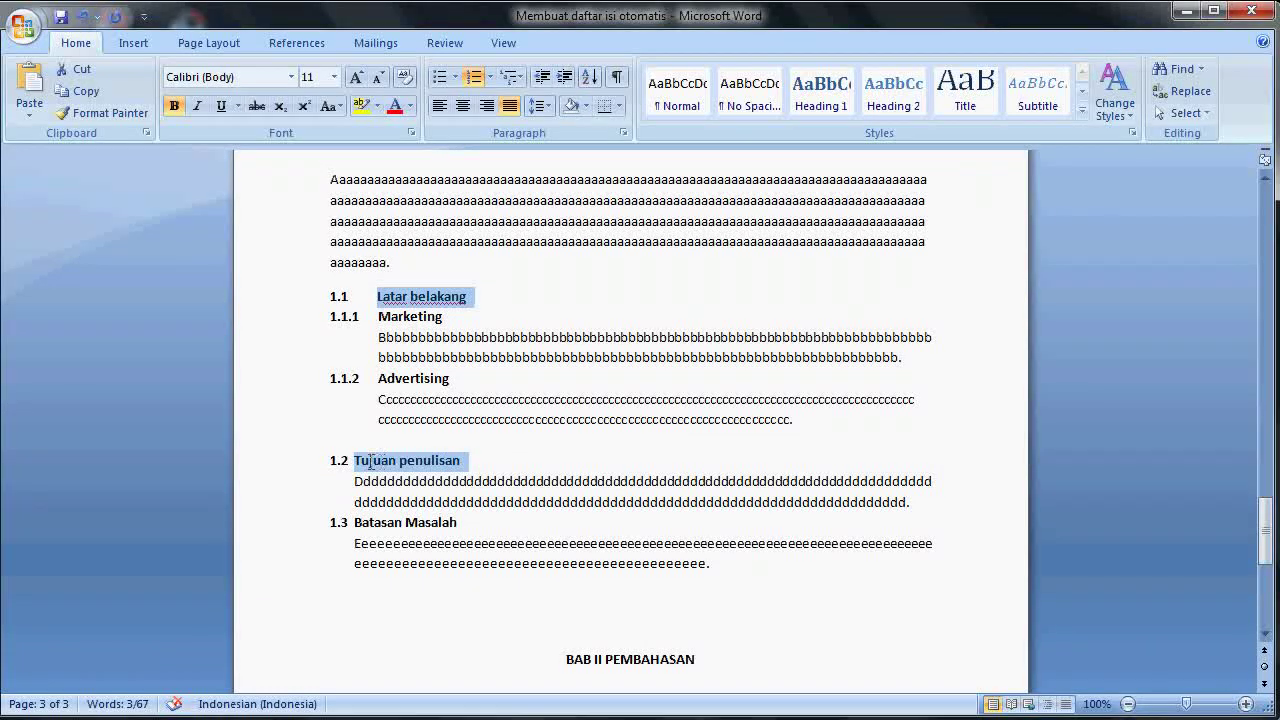
pyautogui.keyDown('ctrl'); pyautogui.moveTo(473, 521); pyautogui.dragTo(354, 522); pyautogui.keyUp('ctrl')
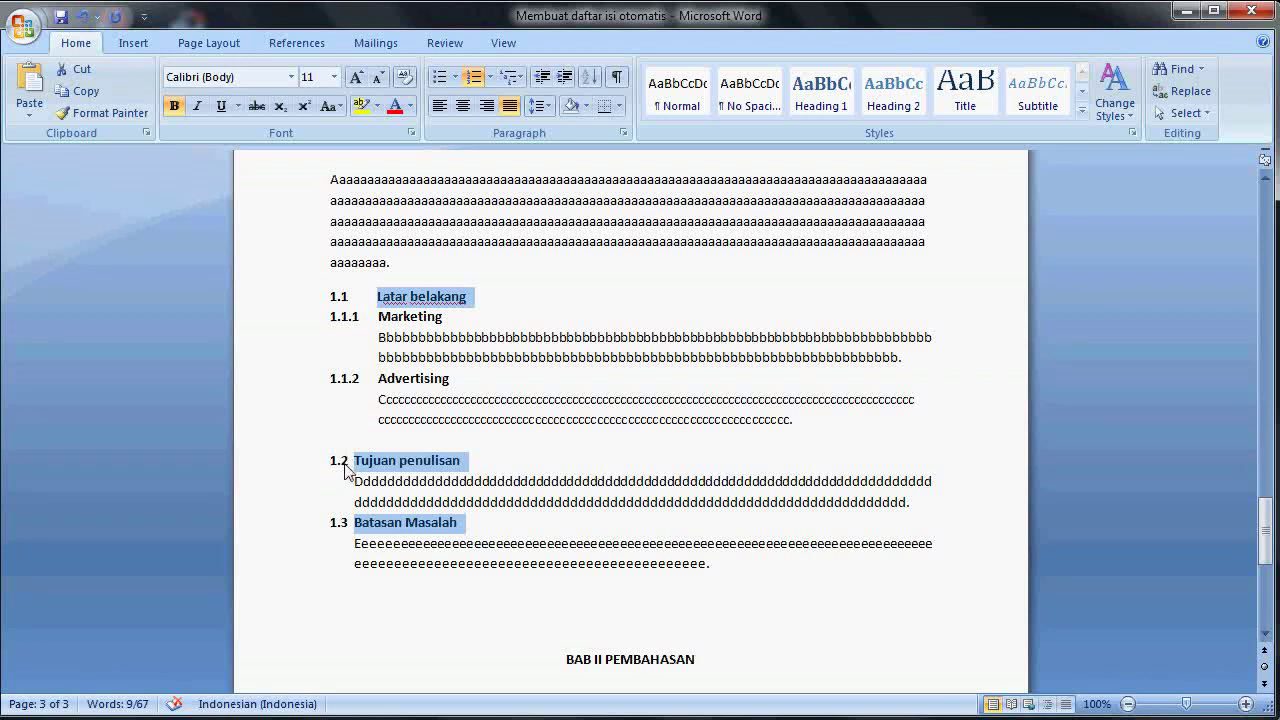
pyautogui.click(893, 92)
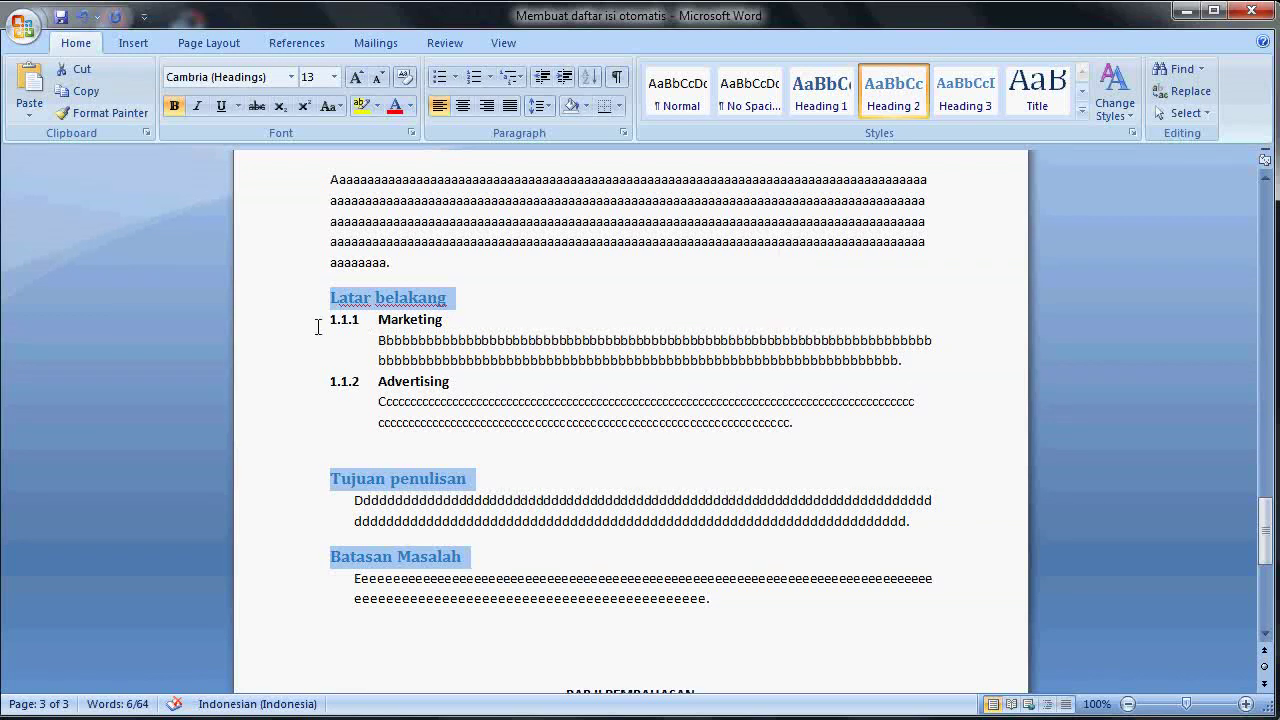
# Apply Heading 3 to the Marketing and Advertising subheadings
pyautogui.moveTo(462, 320); pyautogui.dragTo(378, 320)
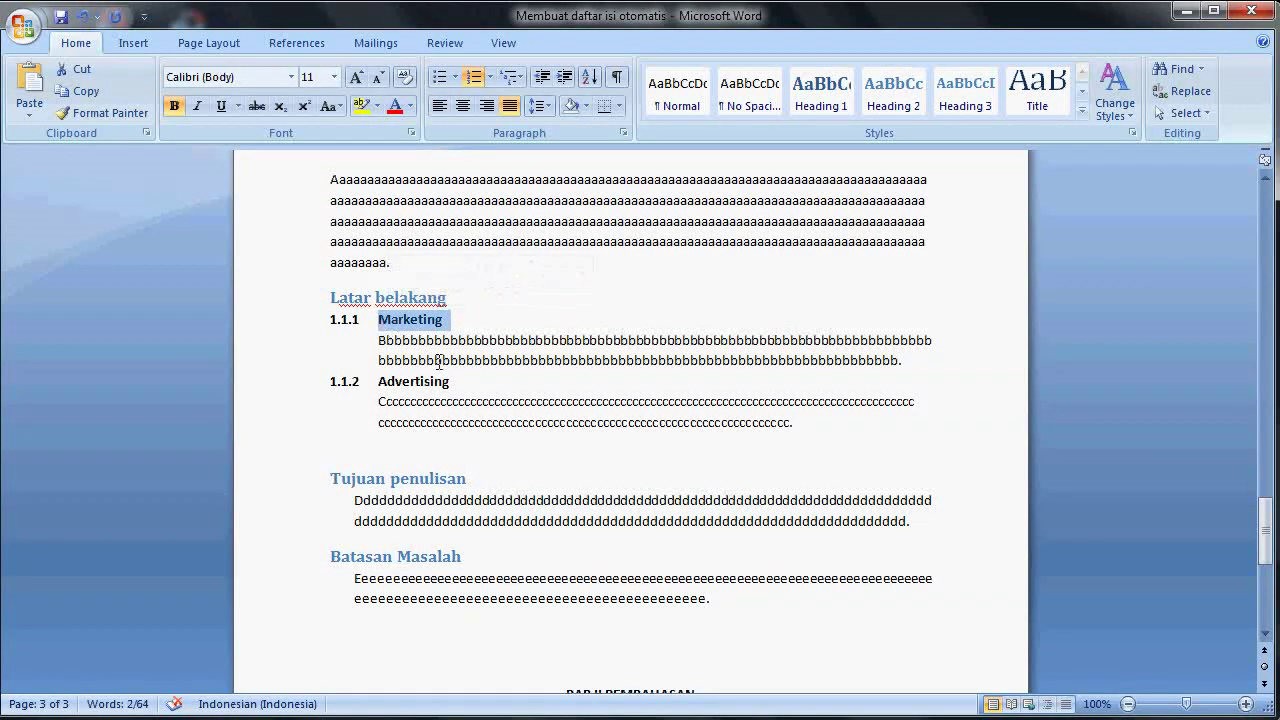
pyautogui.moveTo(475, 384); pyautogui.dragTo(378, 383)
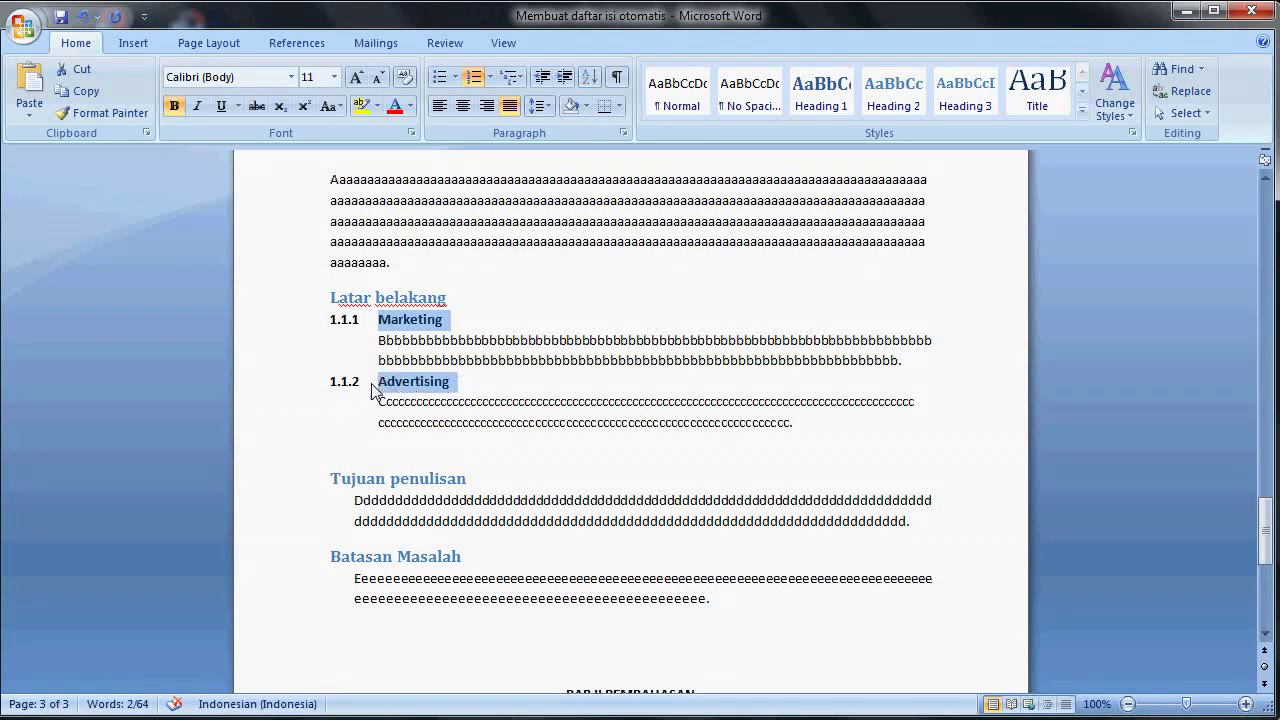
pyautogui.click(975, 108)
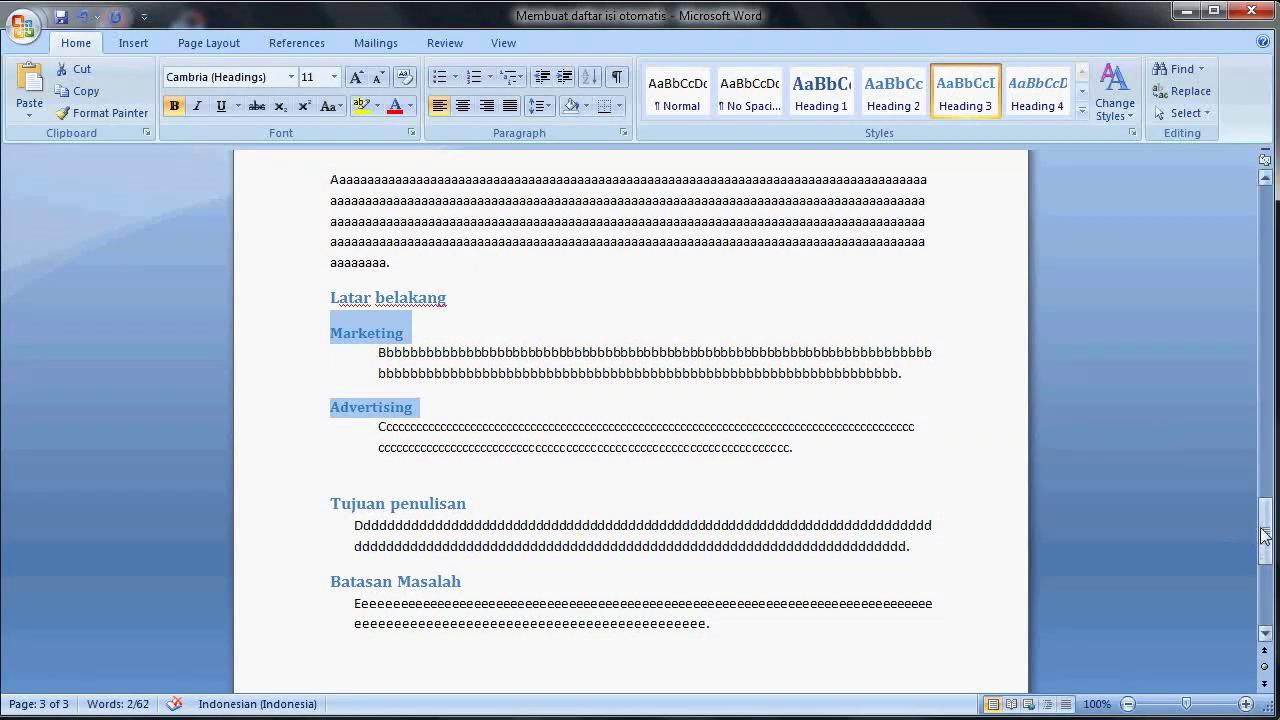
# Apply Heading 1 to BAB II PEMBAHASAN and Heading 2 to Strategi Pemasaran and Jenis Pemasaran
pyautogui.moveTo(1265, 535); pyautogui.dragTo(1271, 578)
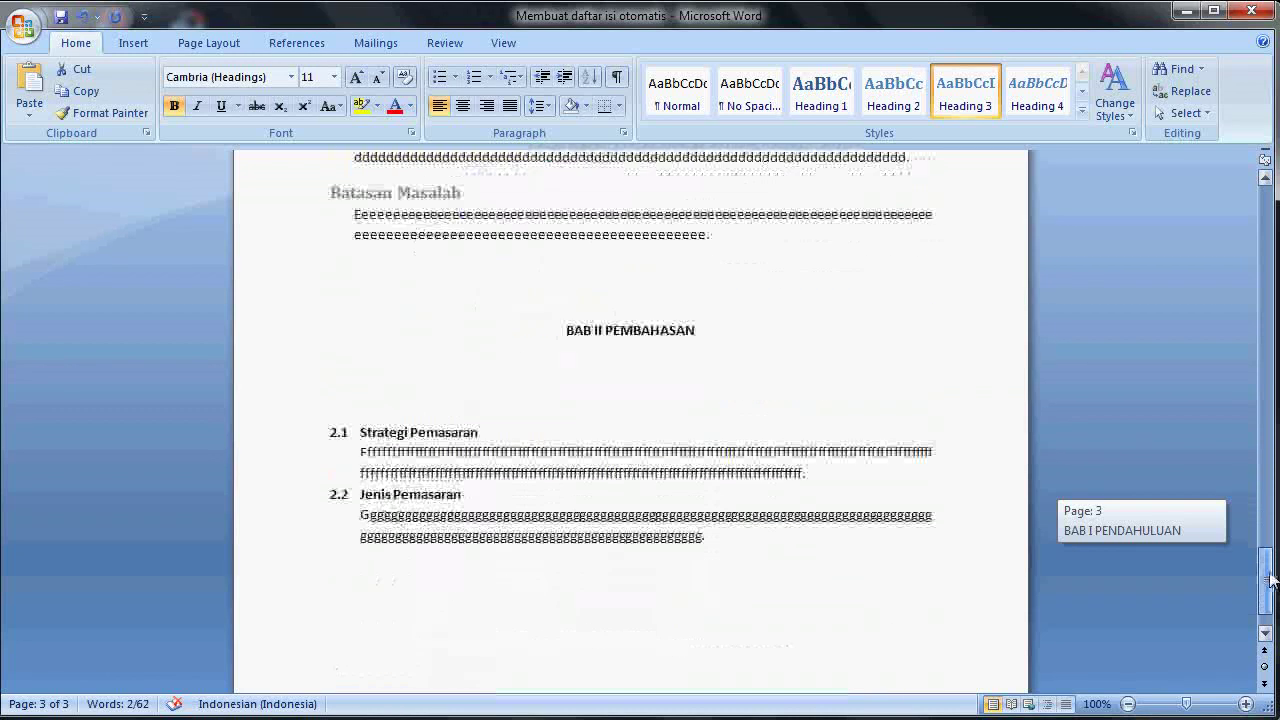
pyautogui.moveTo(697, 330); pyautogui.dragTo(571, 326)
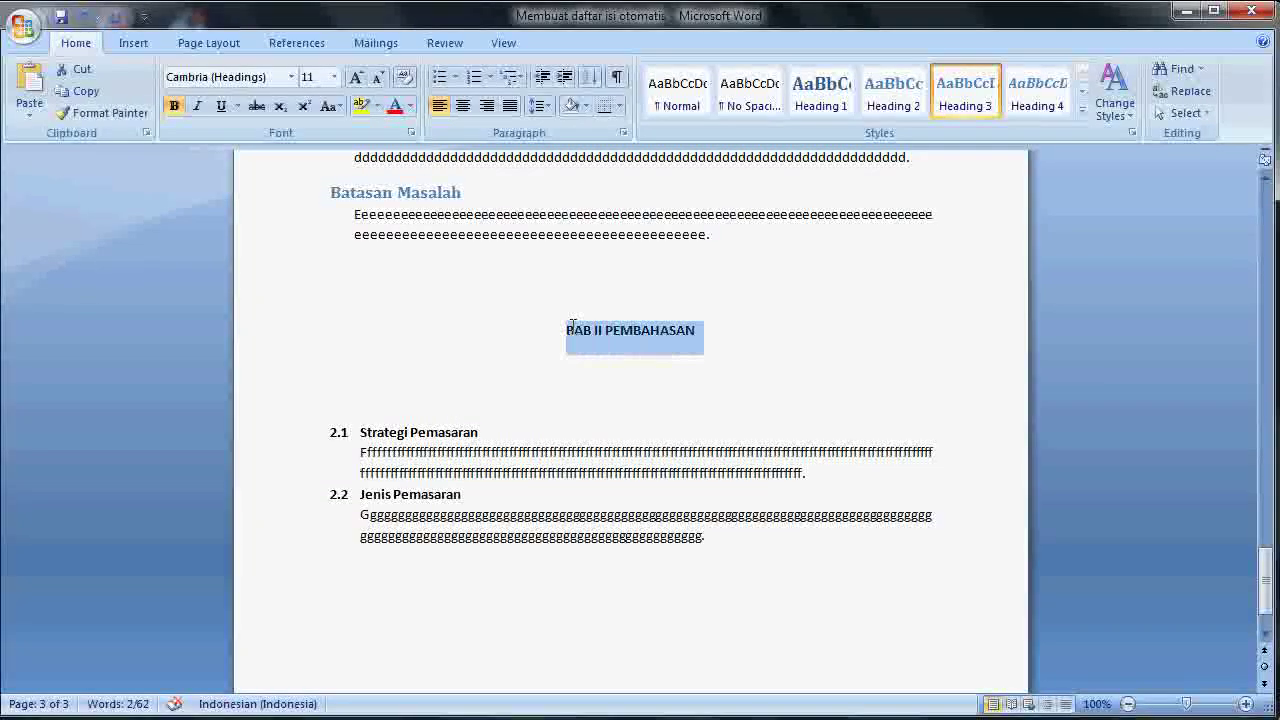
pyautogui.click(821, 108)
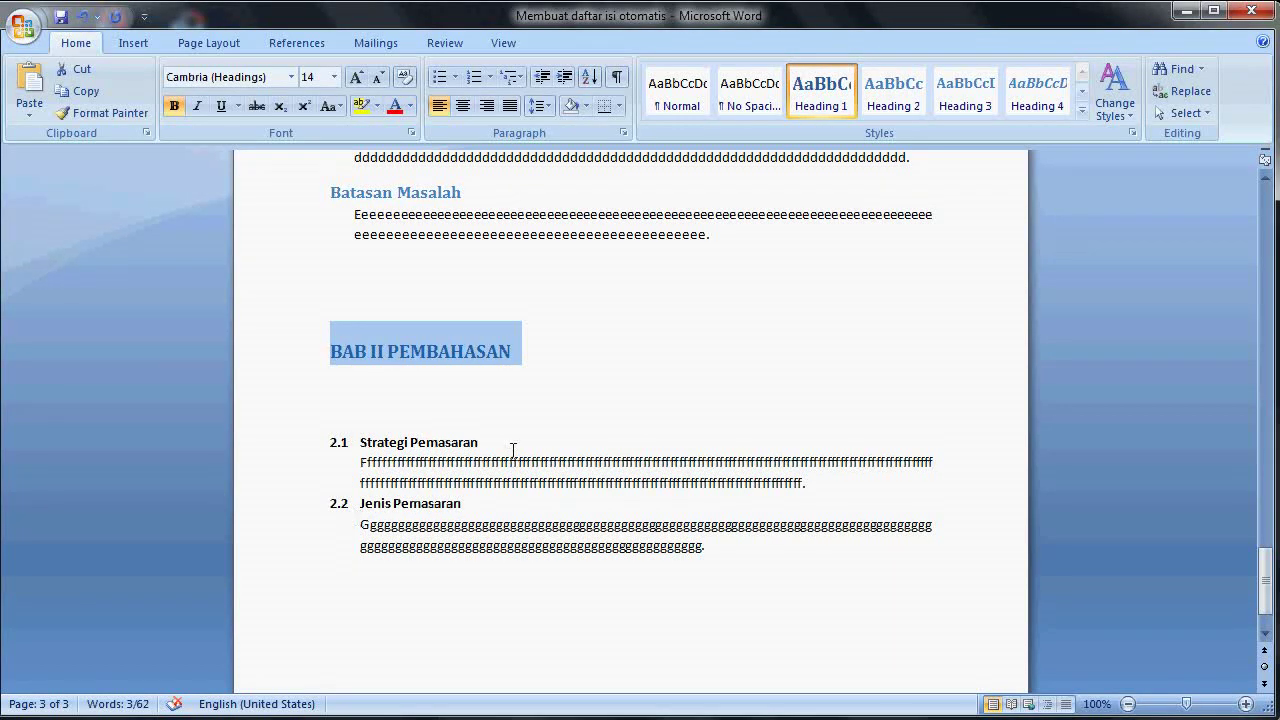
pyautogui.moveTo(513, 444); pyautogui.dragTo(360, 443)
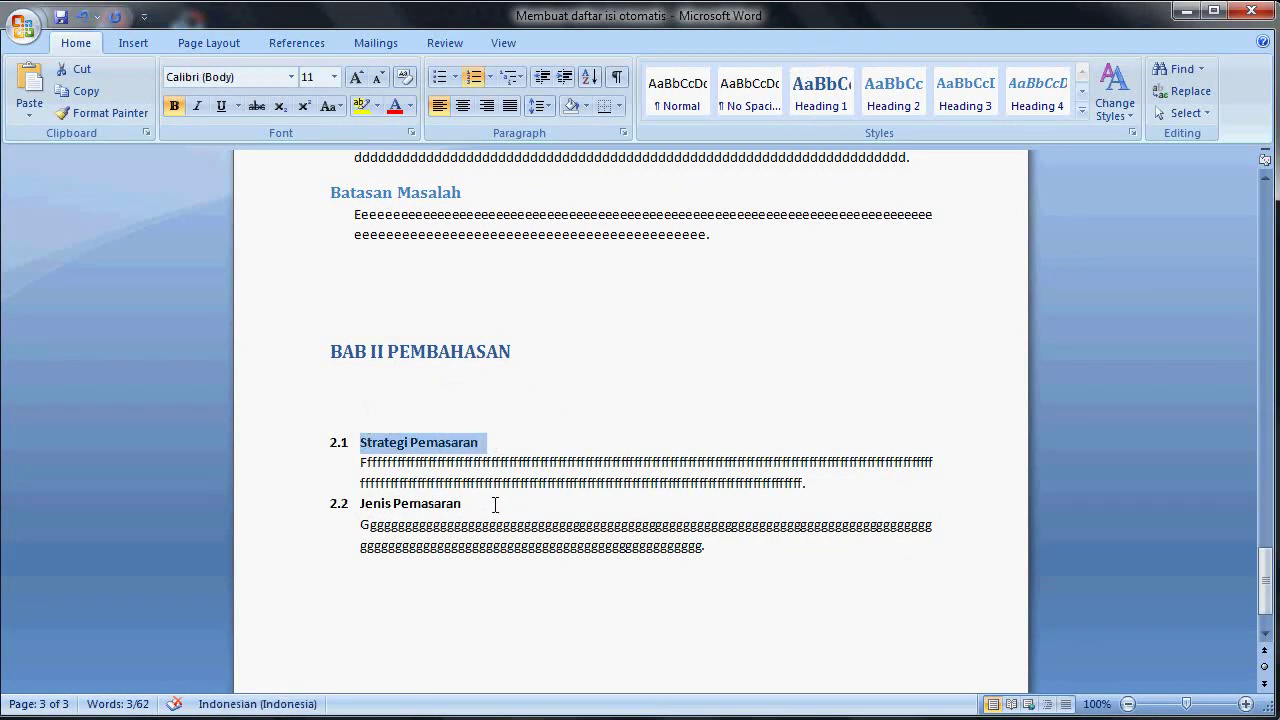
pyautogui.moveTo(464, 504); pyautogui.dragTo(360, 504)
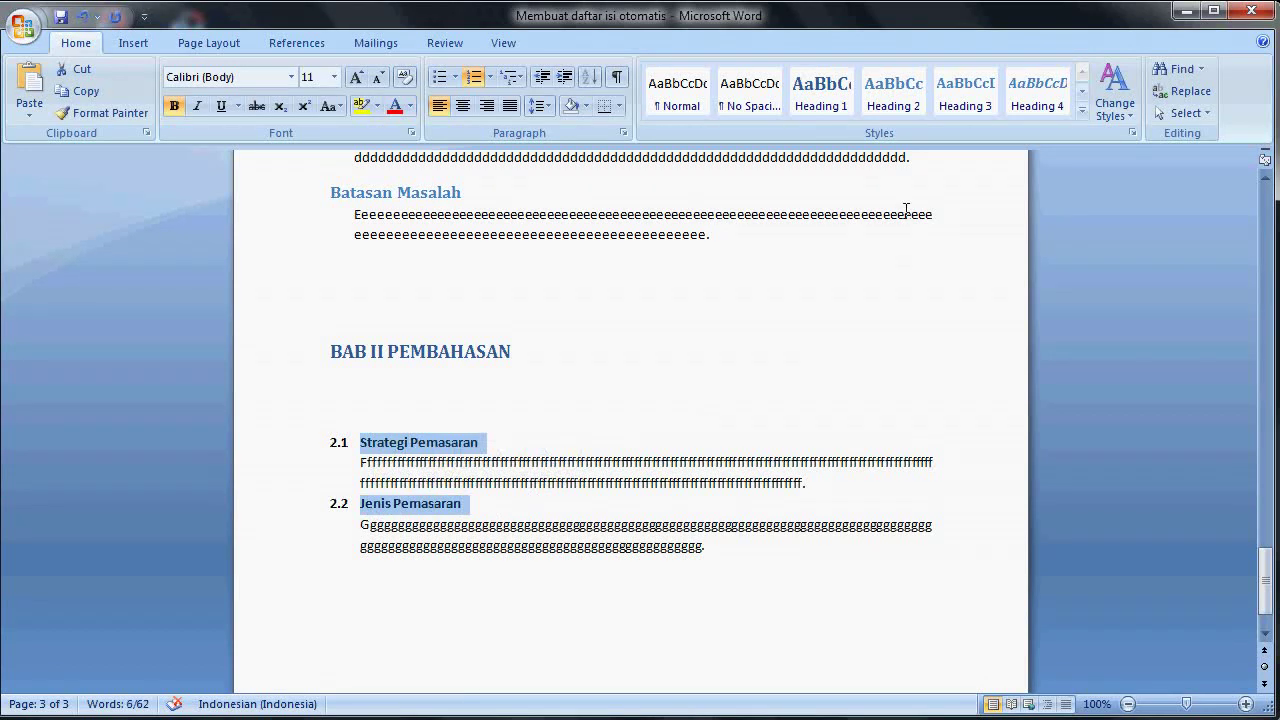
pyautogui.click(898, 107)
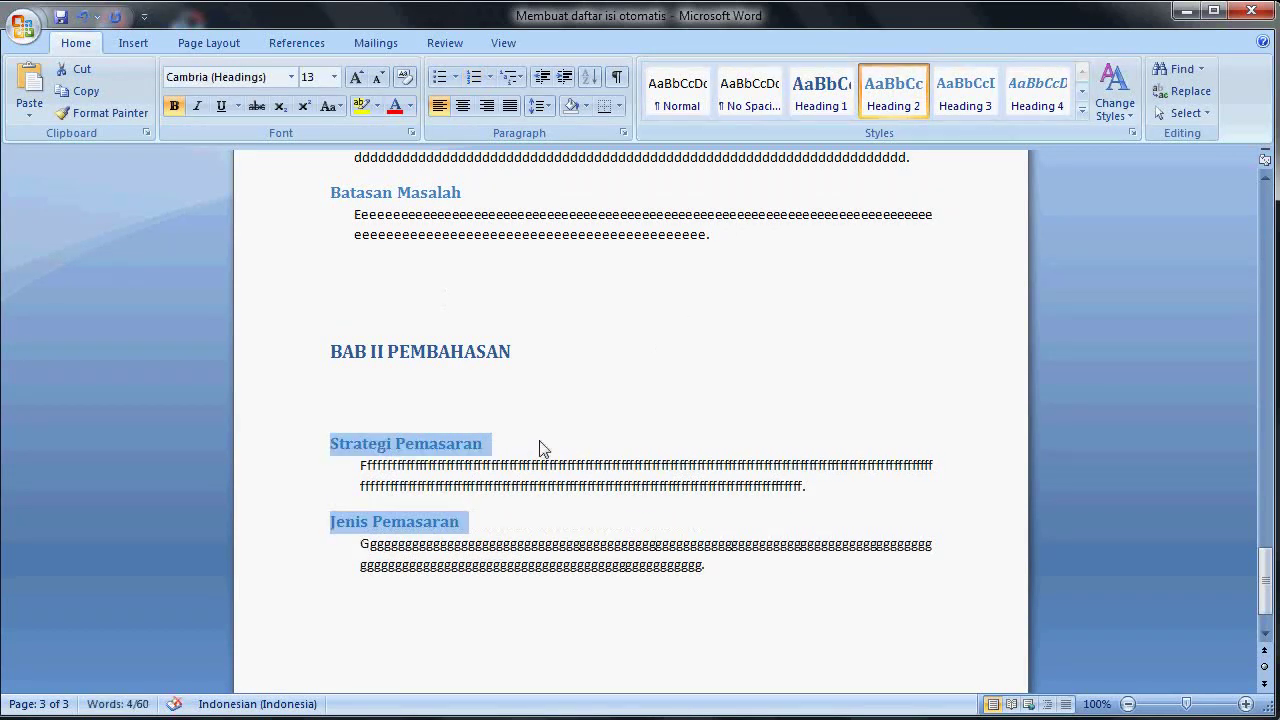
pyautogui.moveTo(1265, 567); pyautogui.dragTo(1260, 215)
# Insert the Automatic Table 2 table of contents from References on the blank first page
pyautogui.click(651, 251)
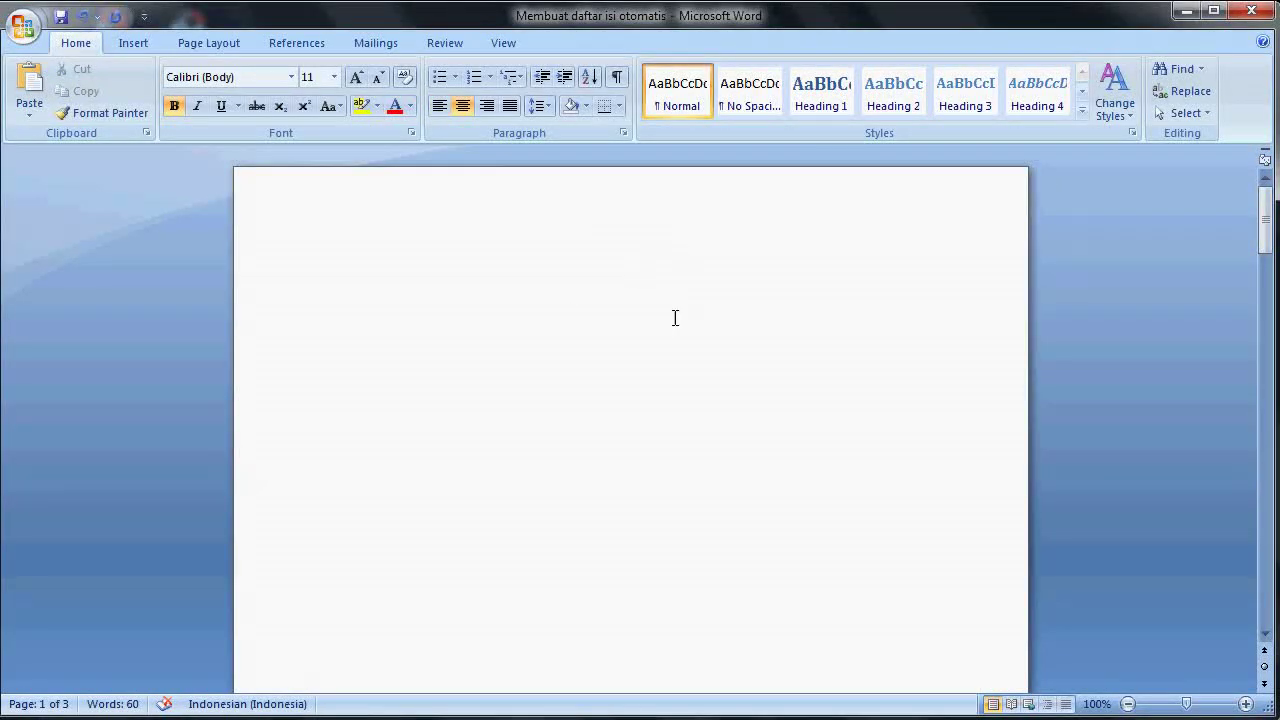
pyautogui.click(305, 44)
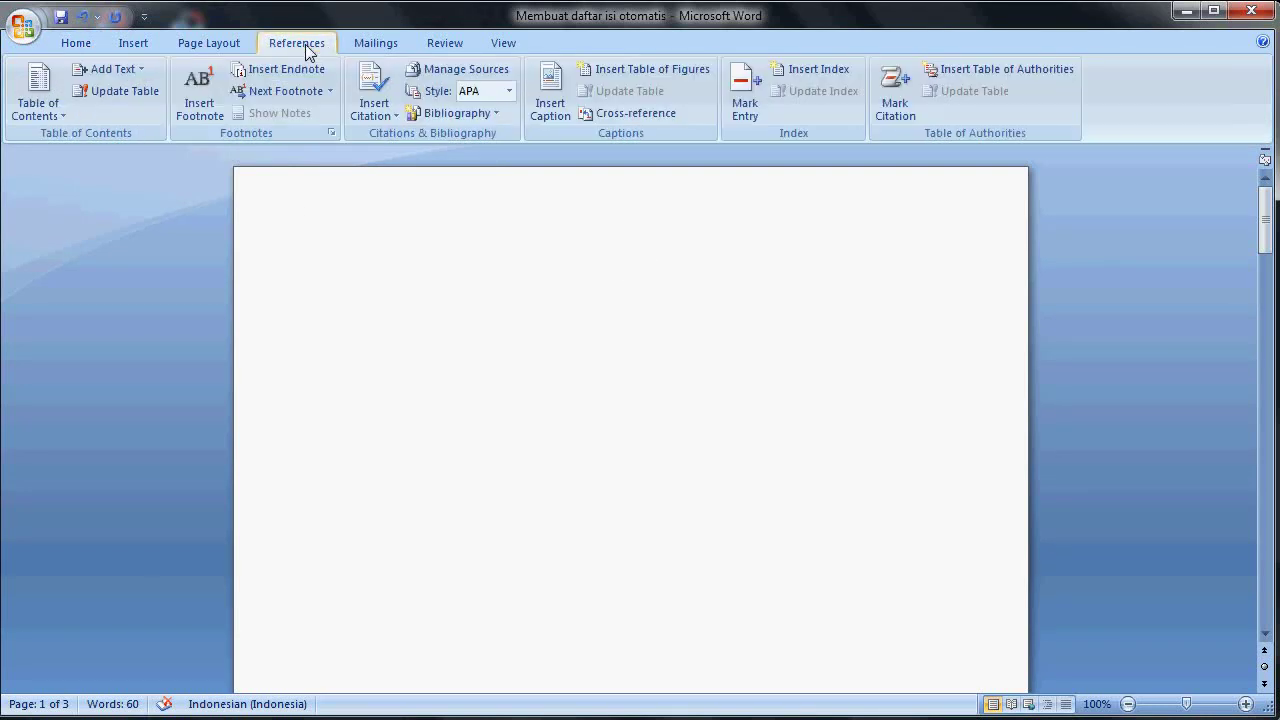
pyautogui.click(62, 119)
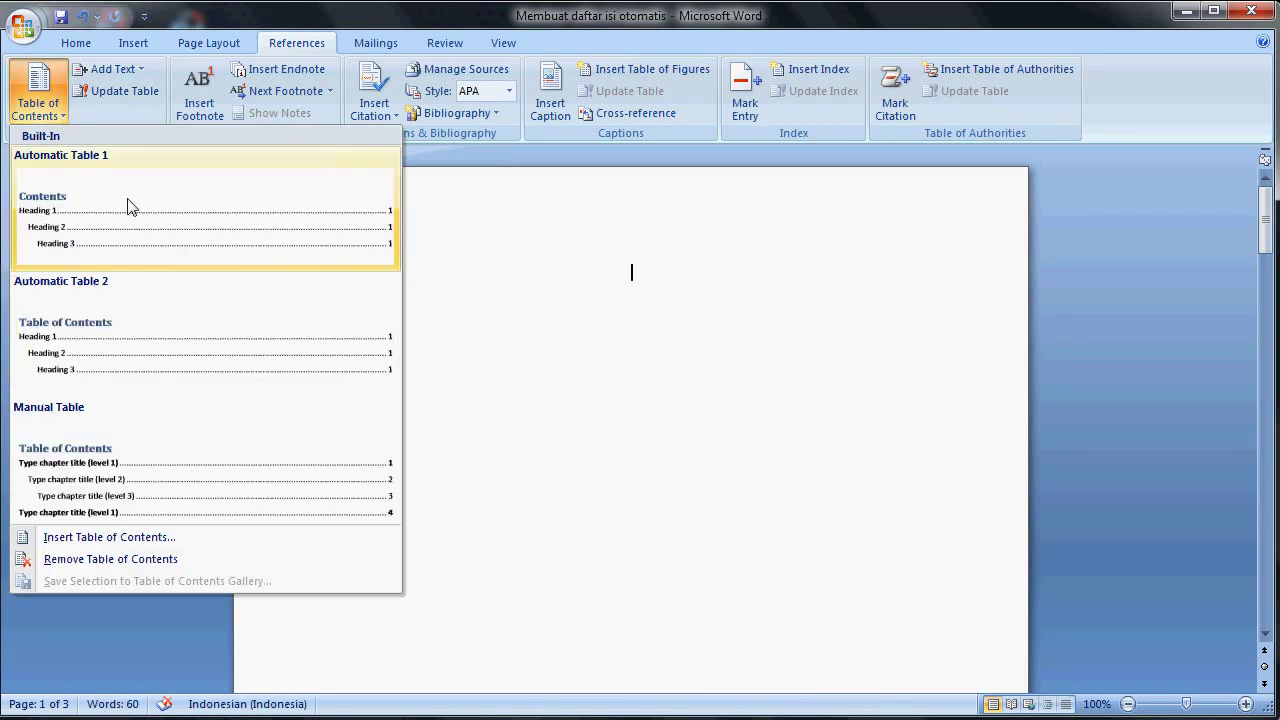
pyautogui.click(107, 290)
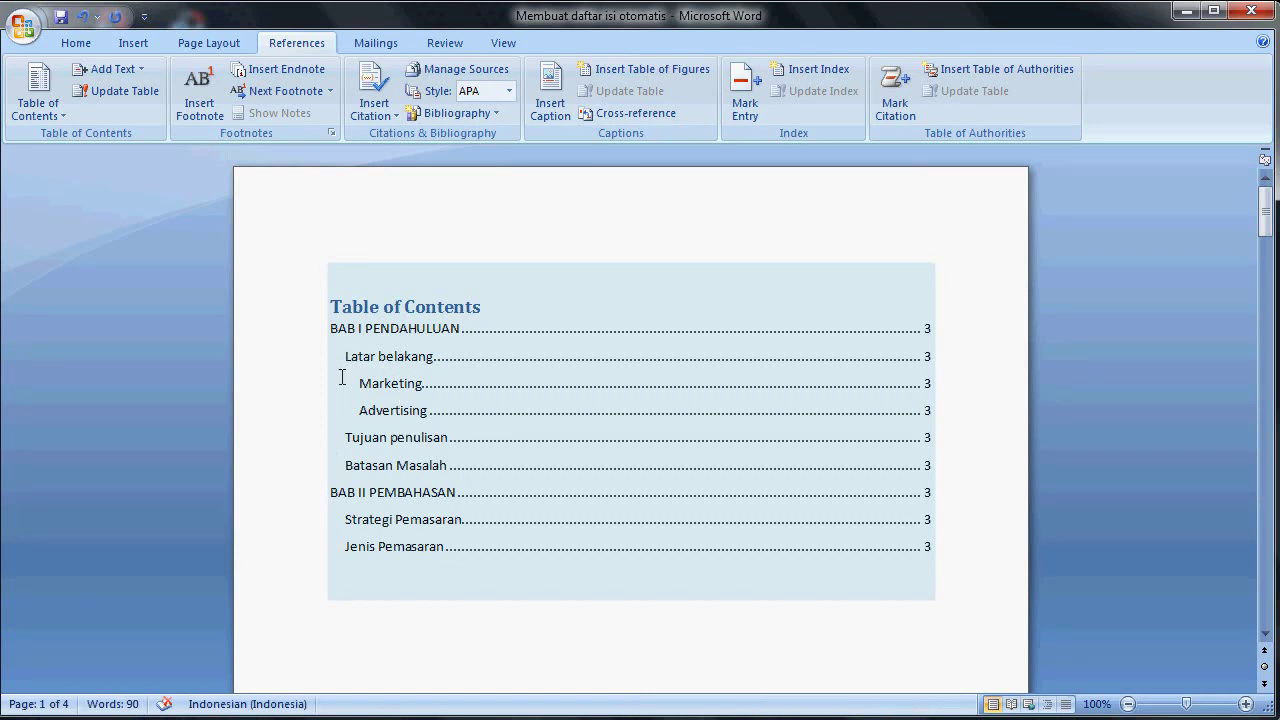
# Rename the contents title to 'Daftar isi', centre it, and add a blank line below
pyautogui.moveTo(481, 307); pyautogui.dragTo(330, 307)
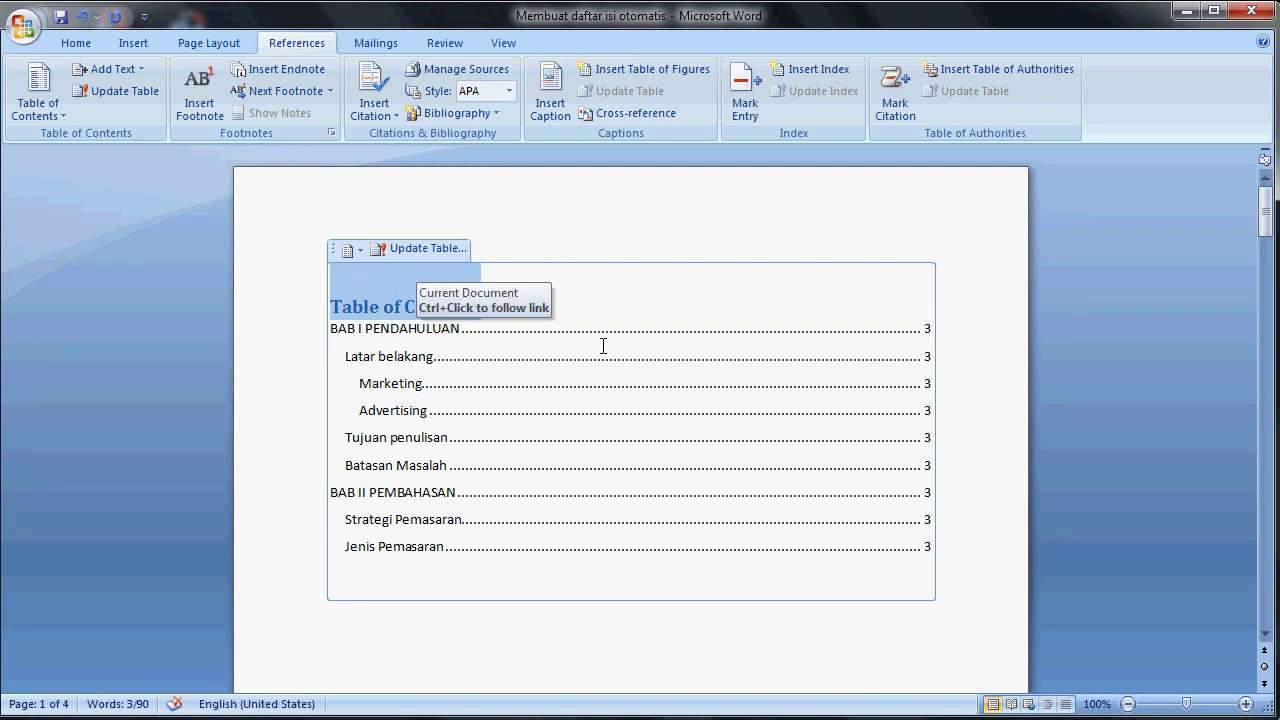
pyautogui.write('Daftar isi')
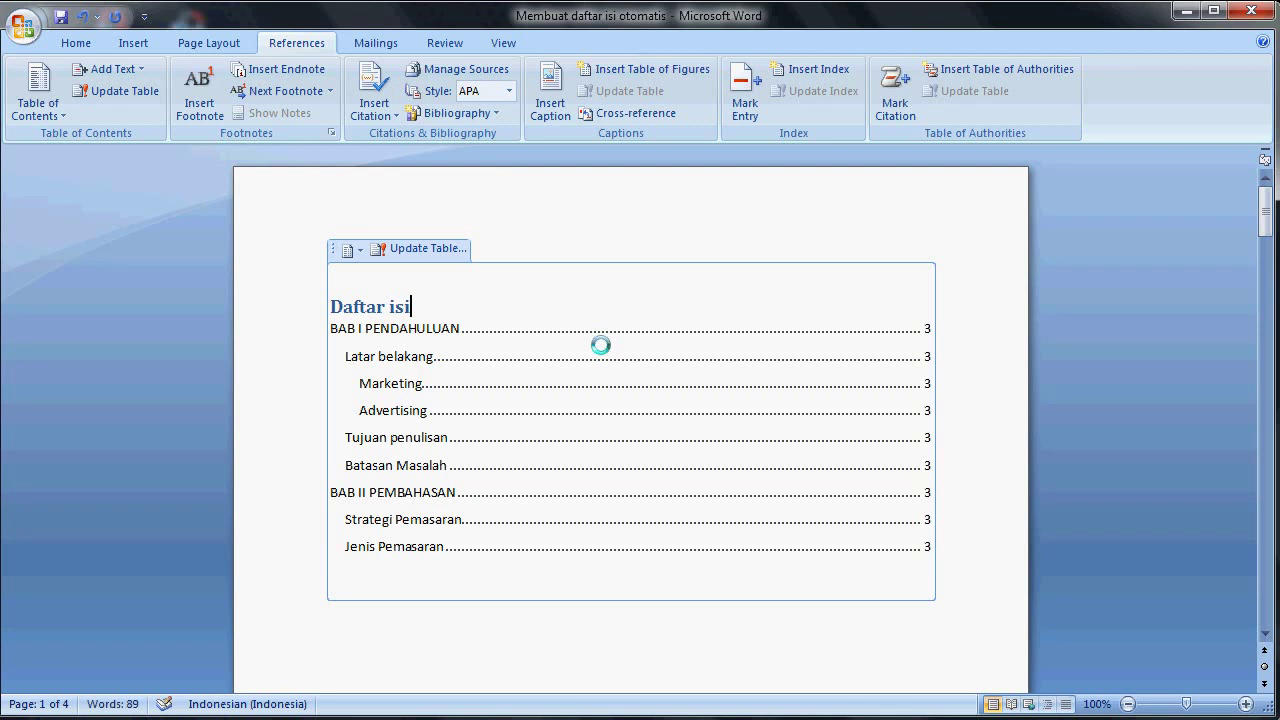
pyautogui.click(76, 43)
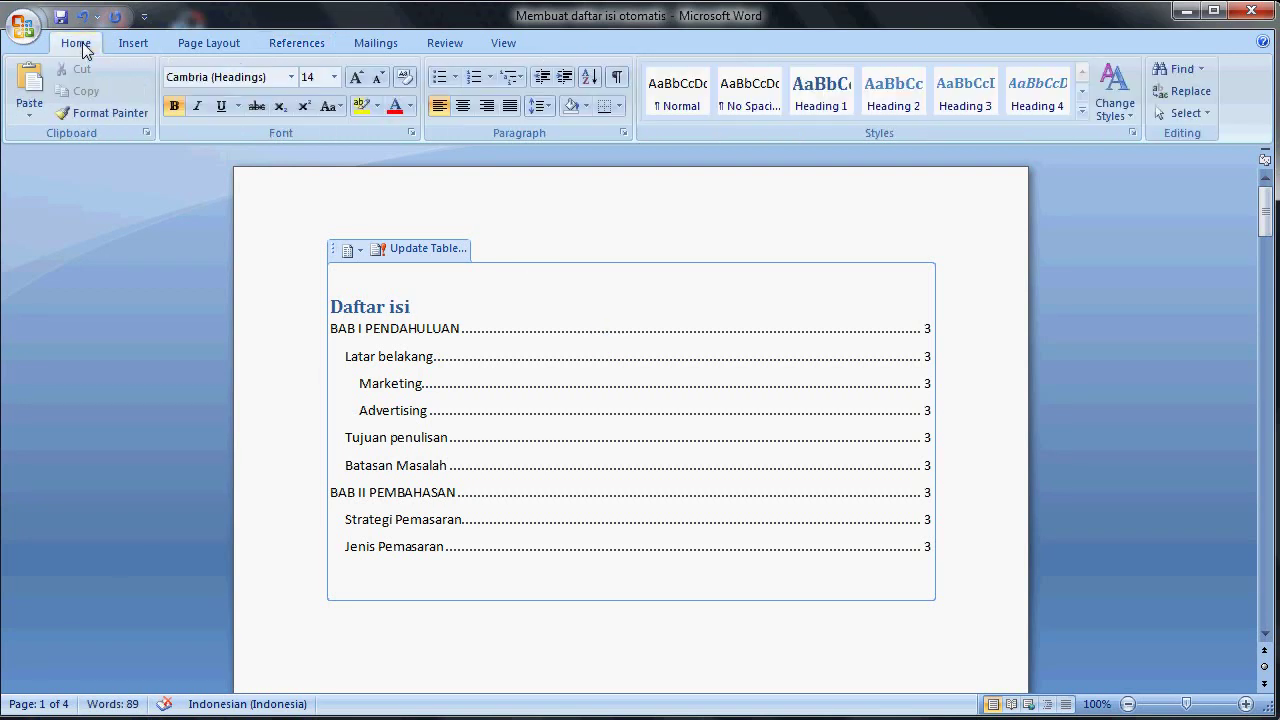
pyautogui.click(463, 106)
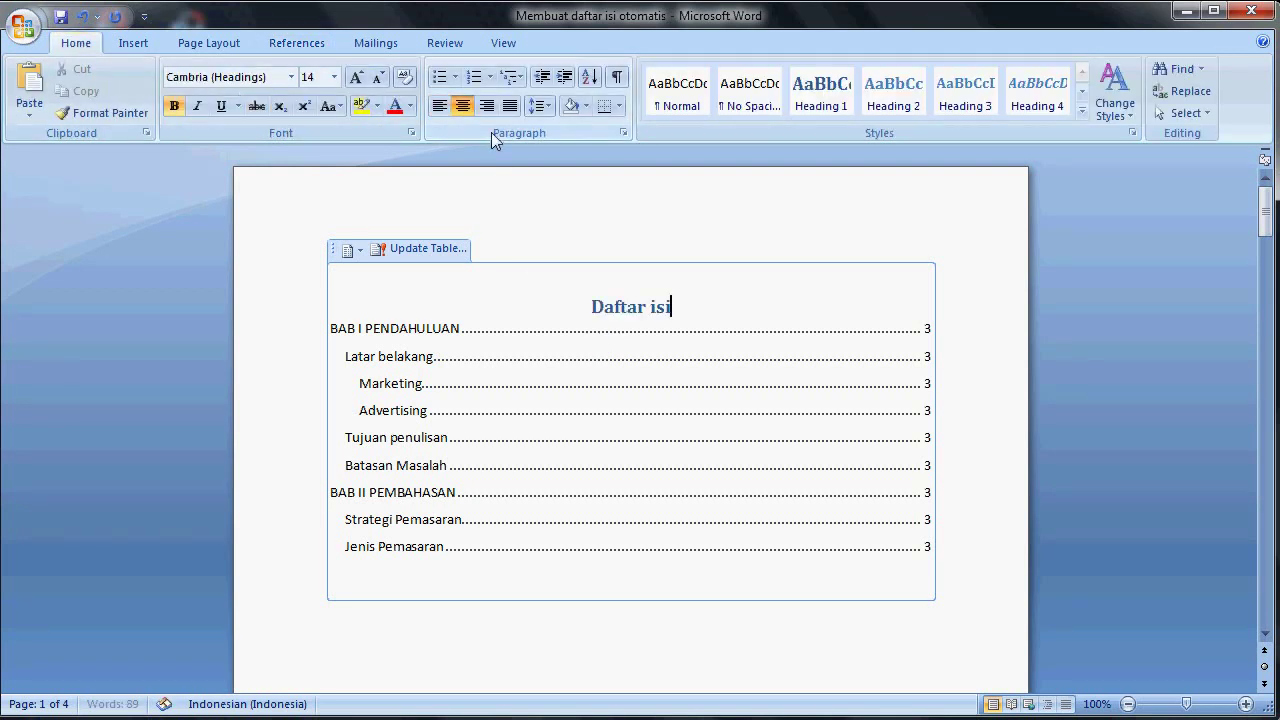
pyautogui.press('Return')
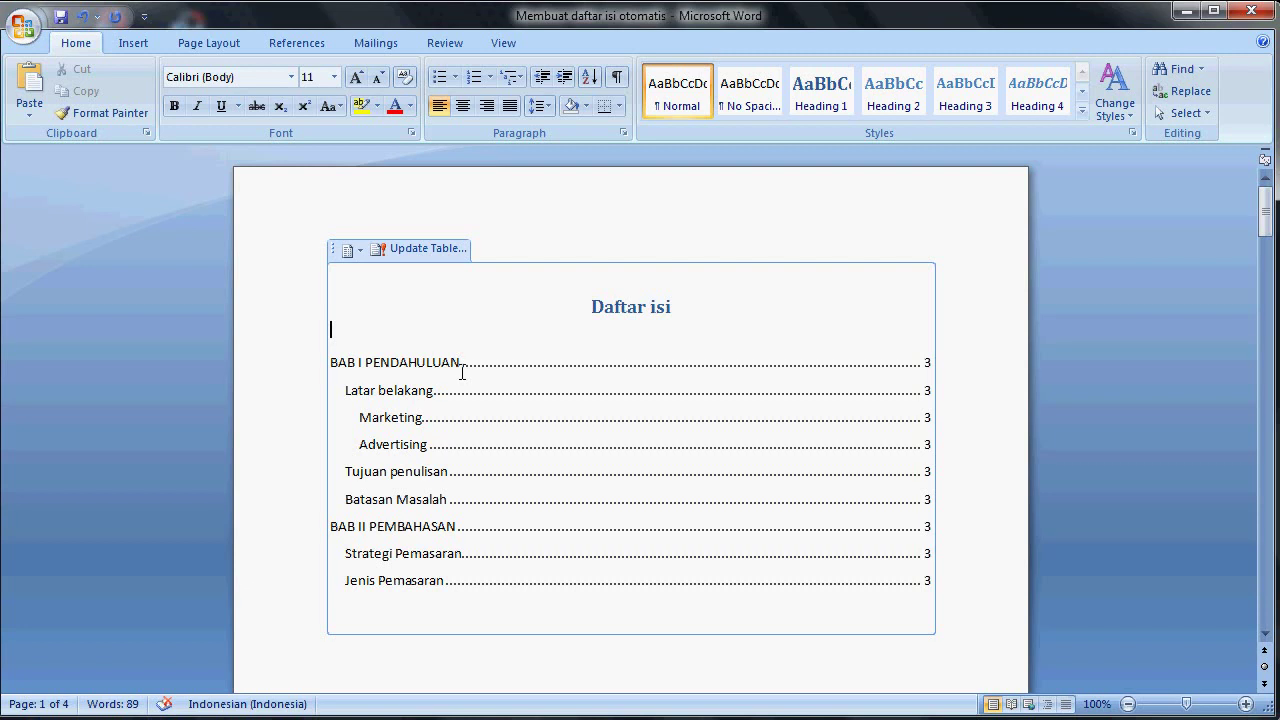
# Make the BAB I PENDAHULUAN and BAB II PEMBAHASAN entries bold
pyautogui.moveTo(463, 362); pyautogui.dragTo(330, 362)
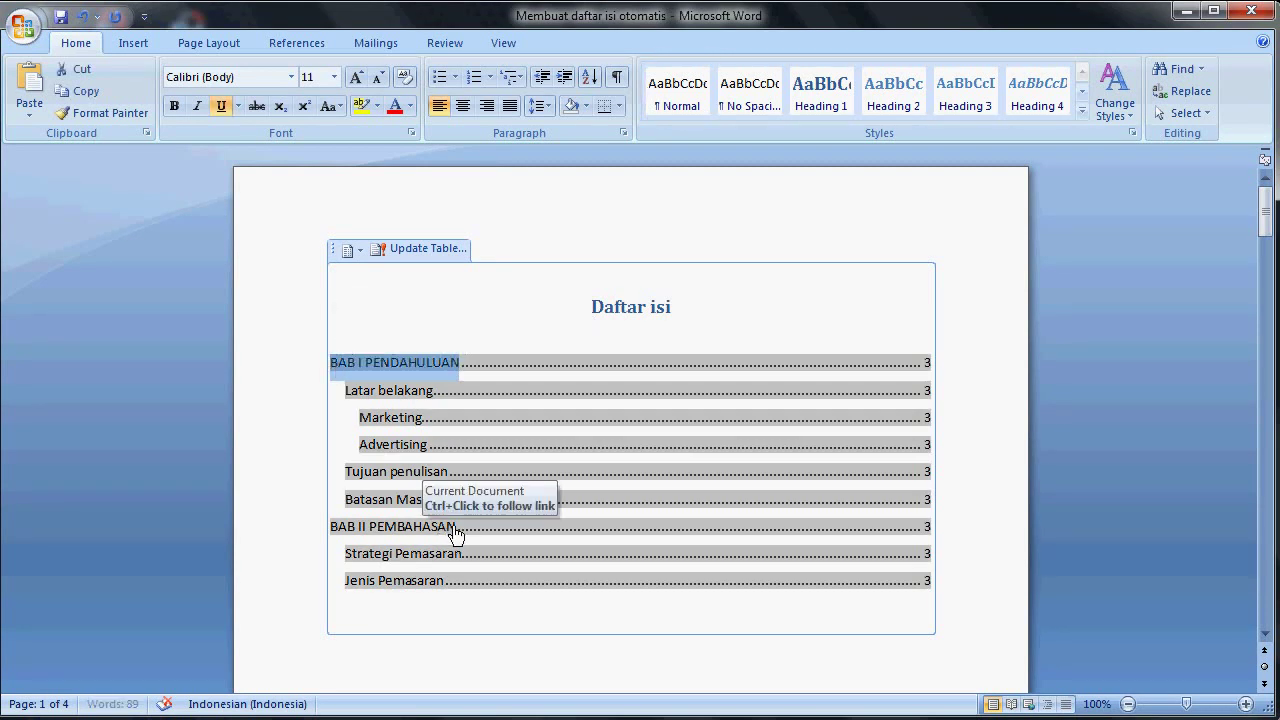
pyautogui.moveTo(455, 528); pyautogui.dragTo(329, 531)
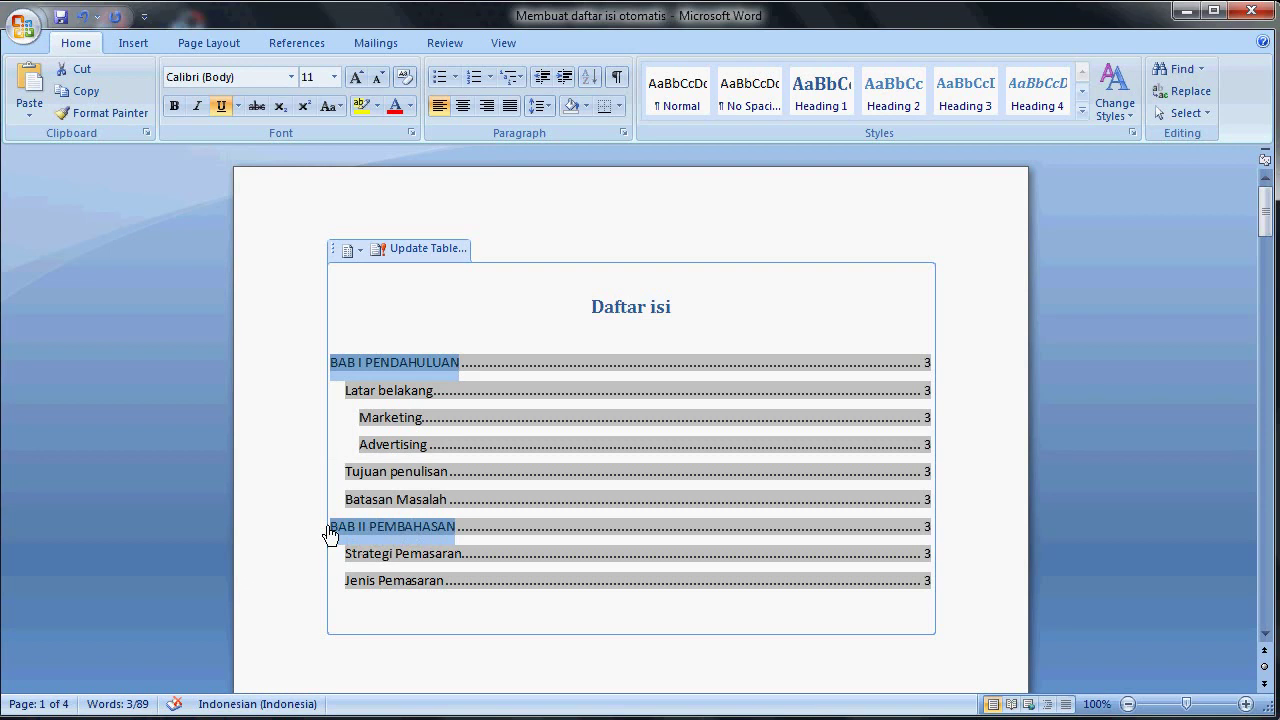
pyautogui.click(174, 106)
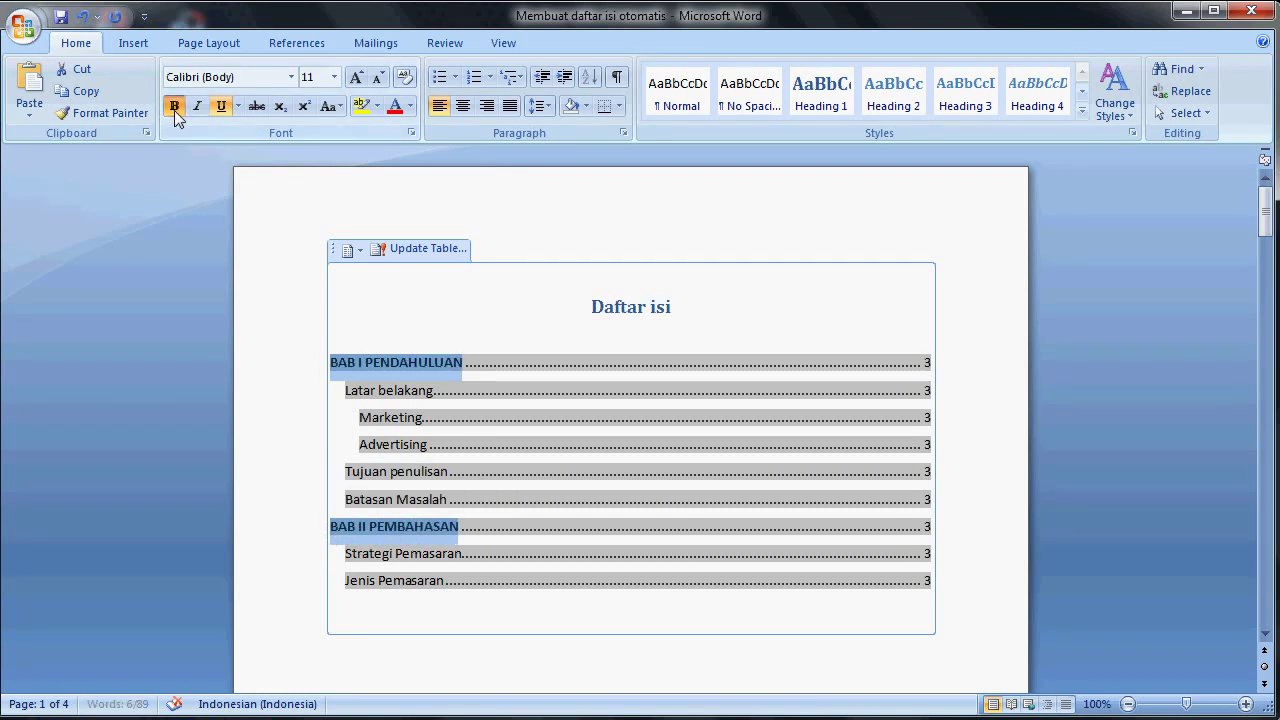
pyautogui.click(728, 658)
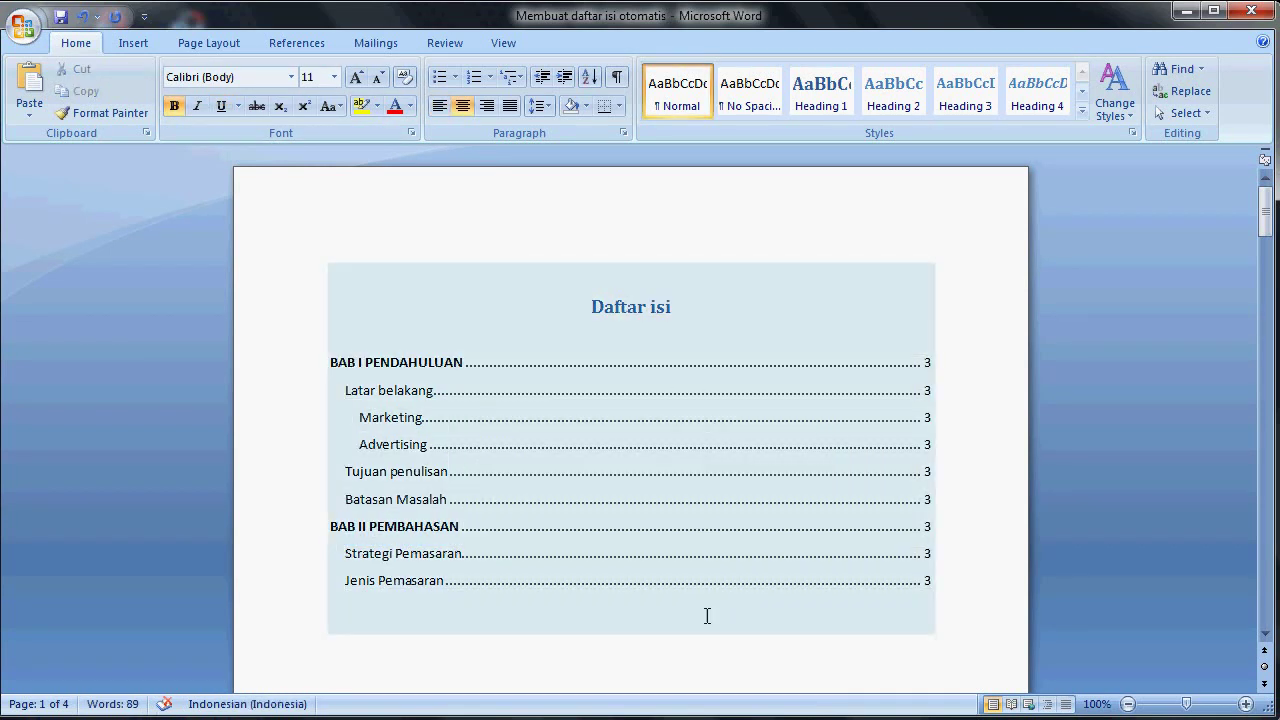